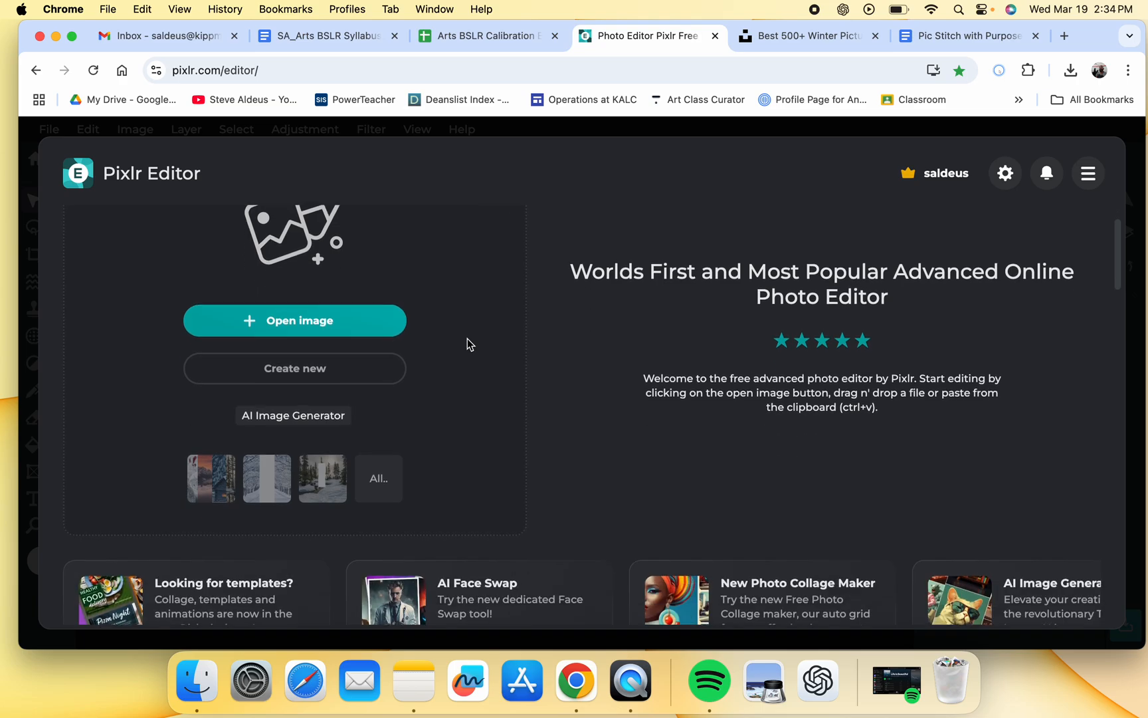
- Start creating a new image and look up the required canvas size in the Pic Stitch with Purpose Rubric document
scroll(467, 338, up, 3)
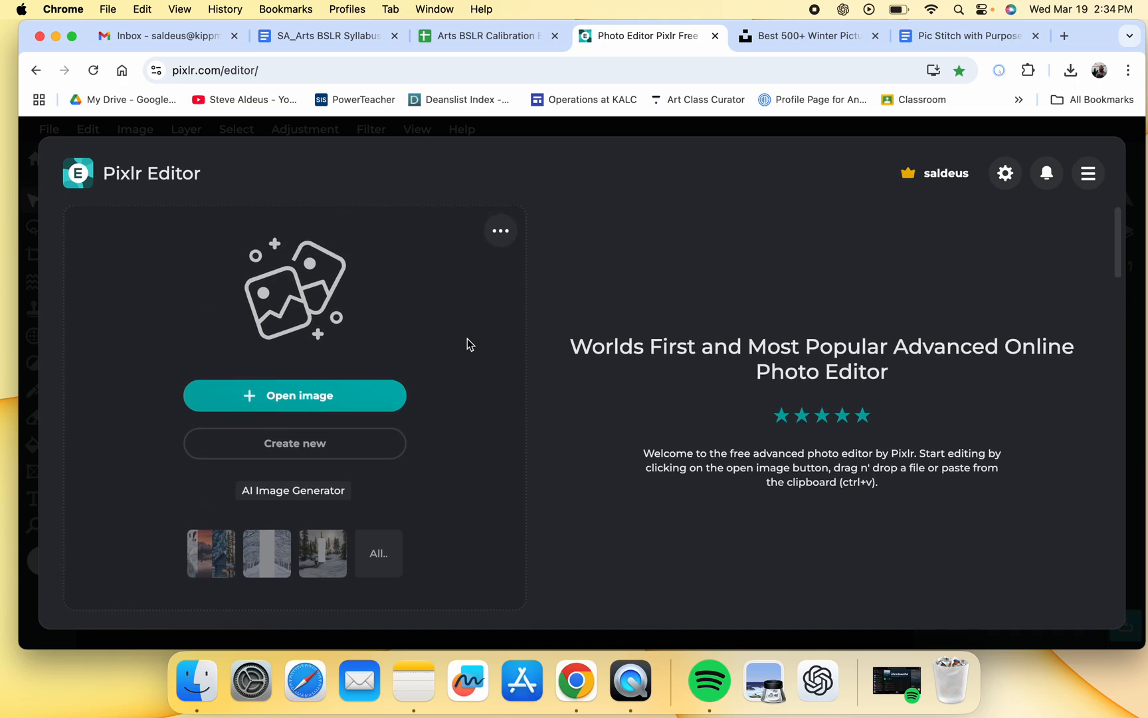
click(345, 453)
scroll(828, 373, down, 1)
scroll(828, 368, up, 1)
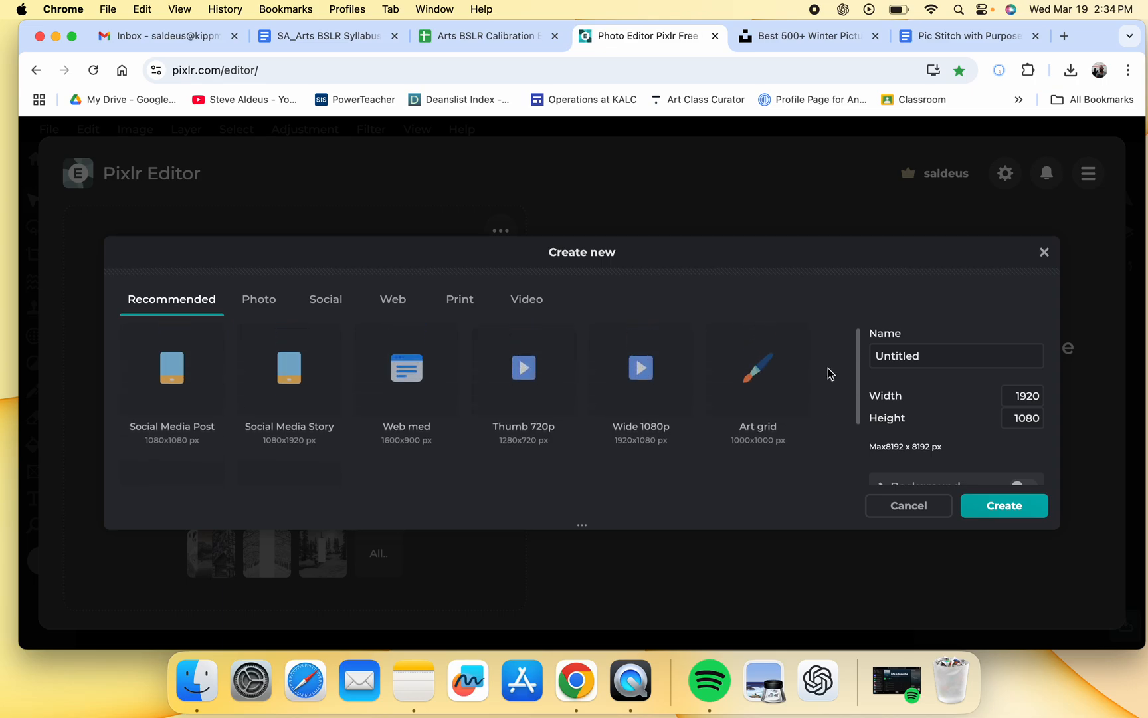
click(995, 40)
click(544, 407)
drag(579, 412, 698, 409)
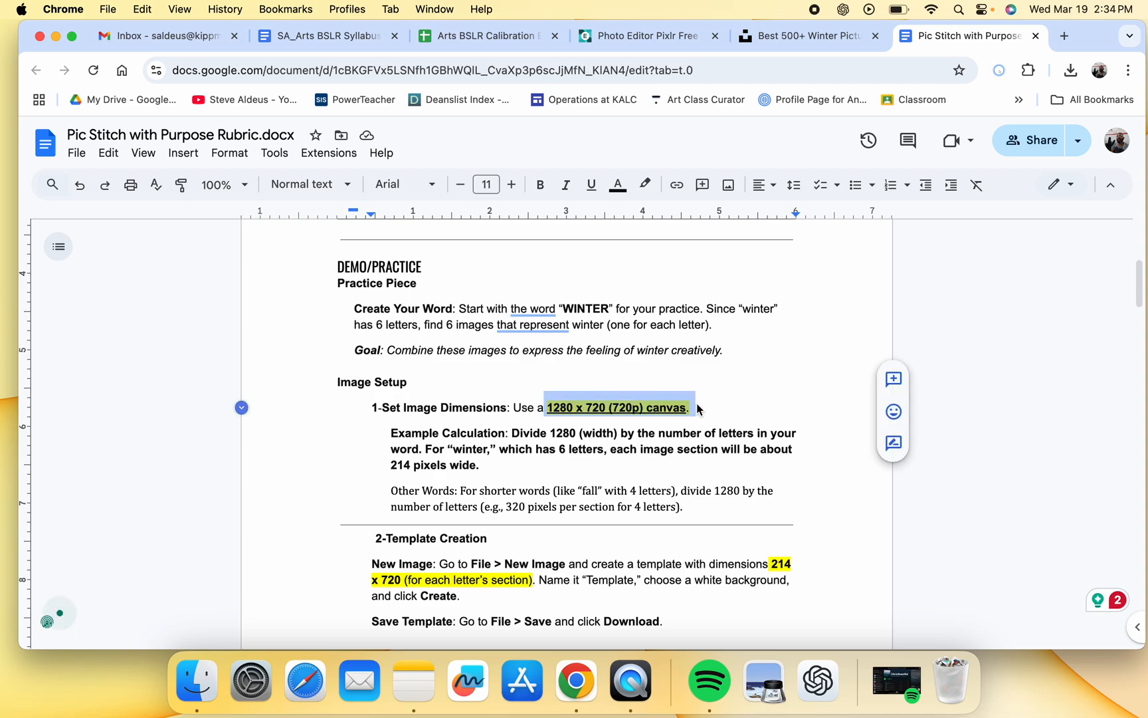
- Back in Pixlr Editor, set the new image's width to 1280 and height to 720 pixels
click(657, 40)
double_click(1021, 396)
text(1280)
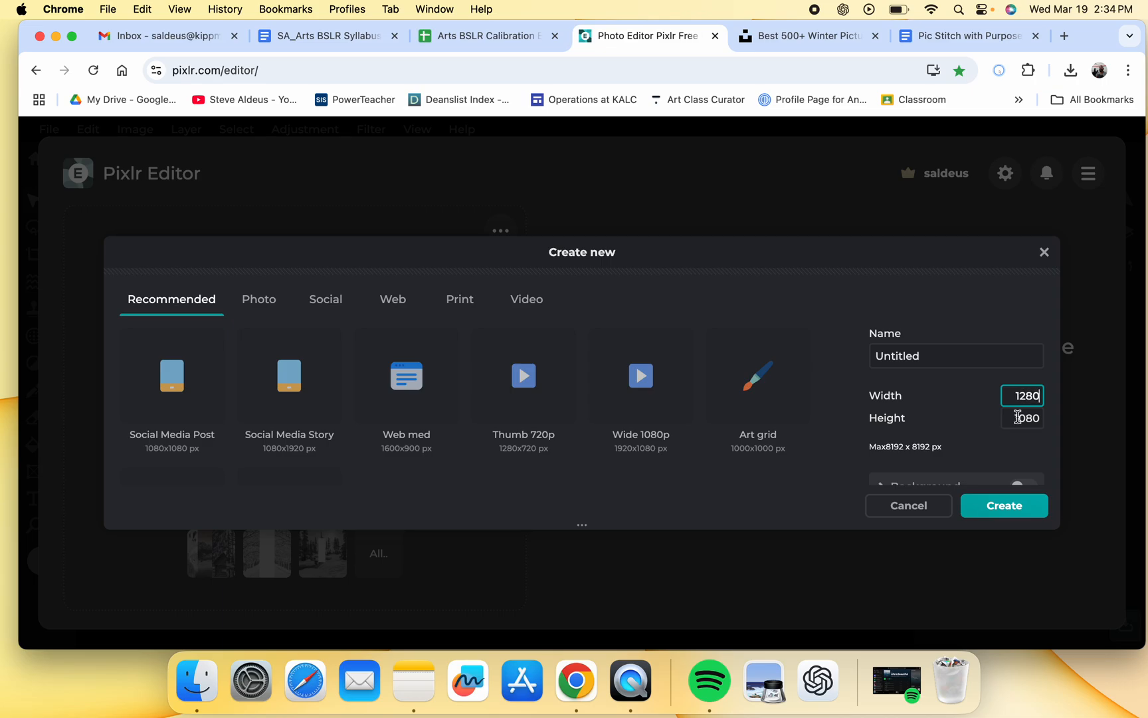
double_click(1021, 417)
text(720)
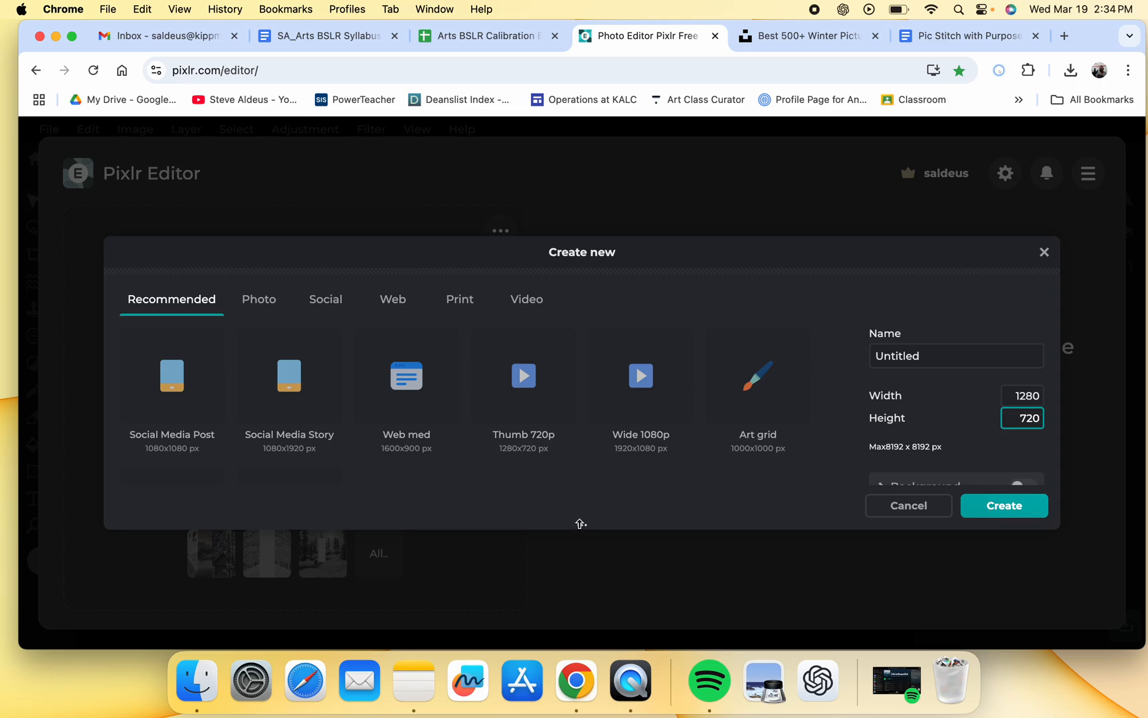
- Enable a white background, name the image winter, and create it
click(1012, 487)
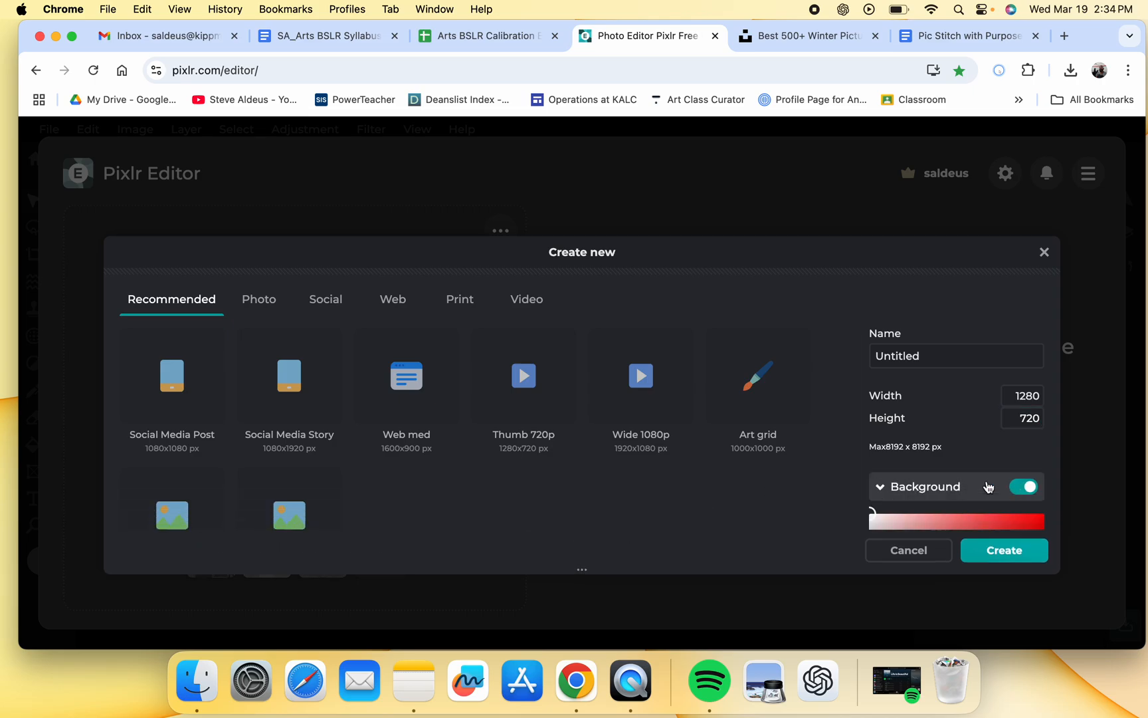
click(928, 357)
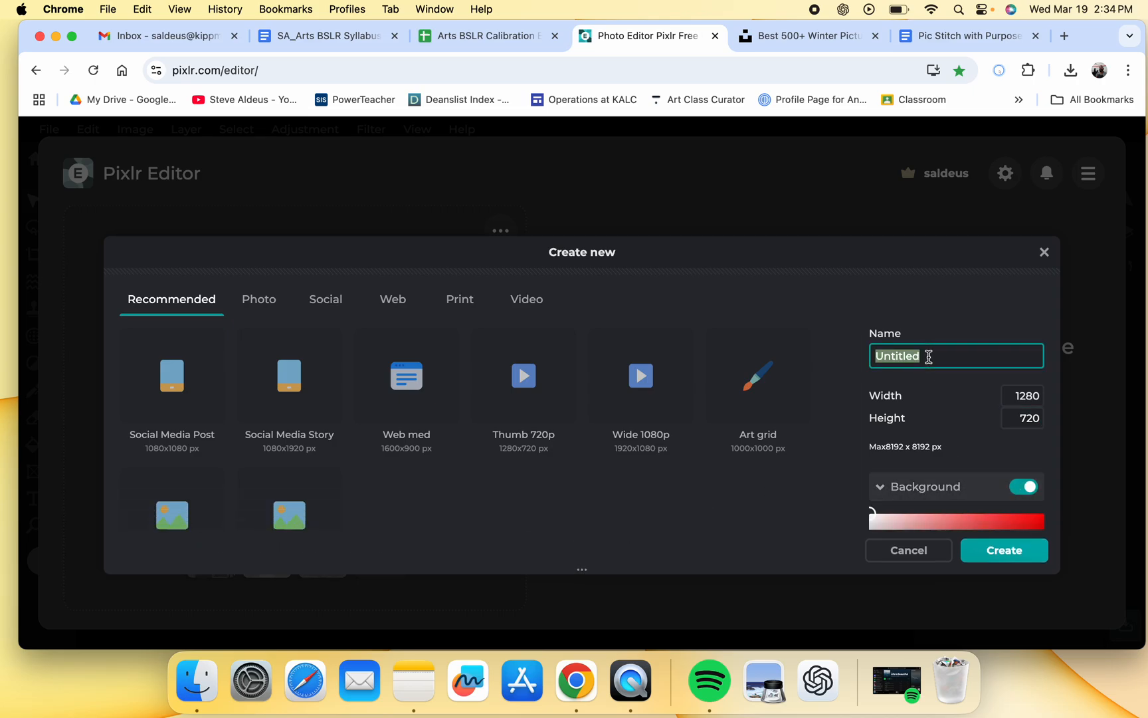
text(winter)
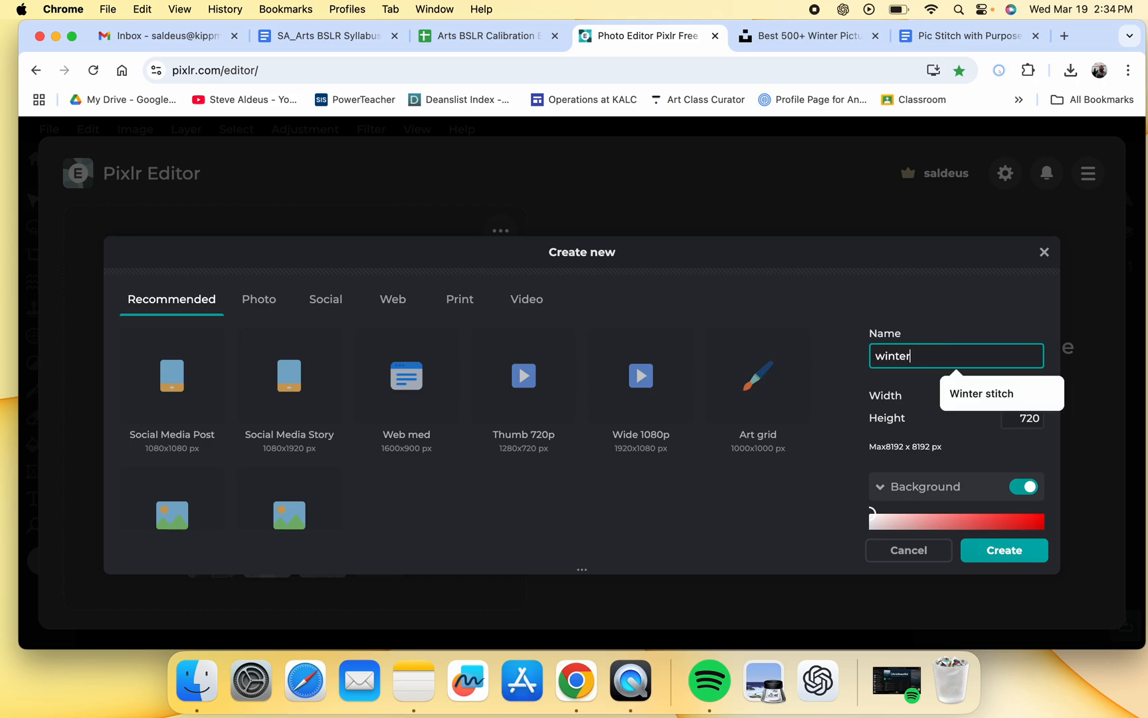
click(912, 318)
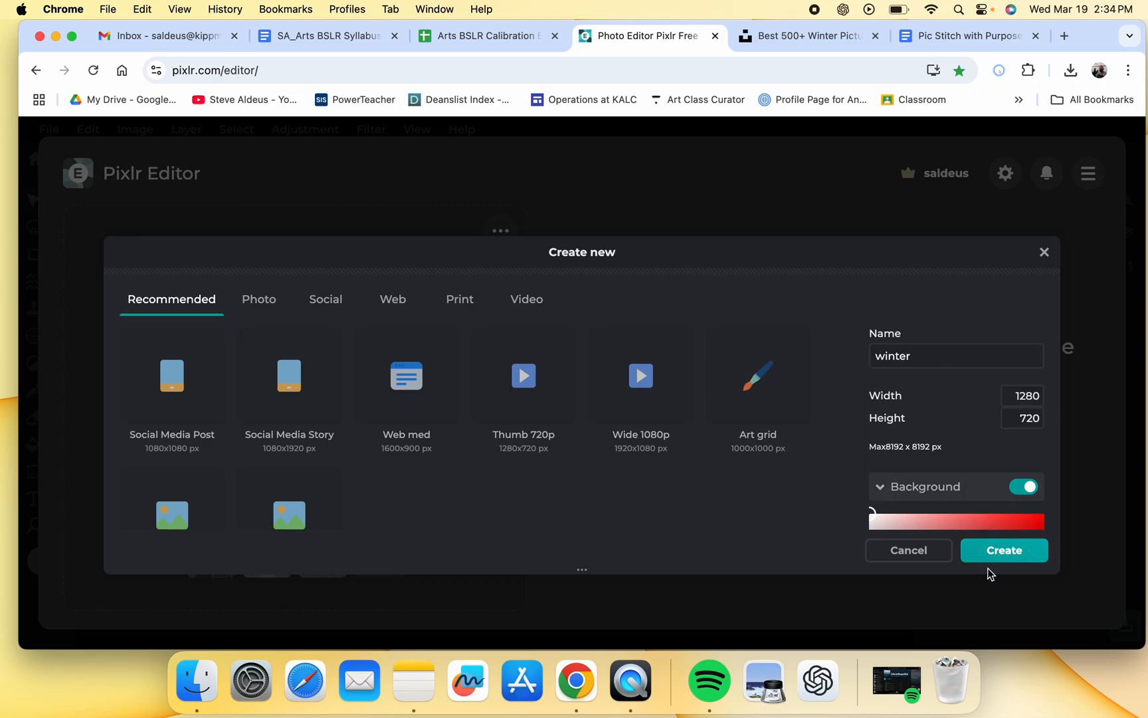
click(1002, 554)
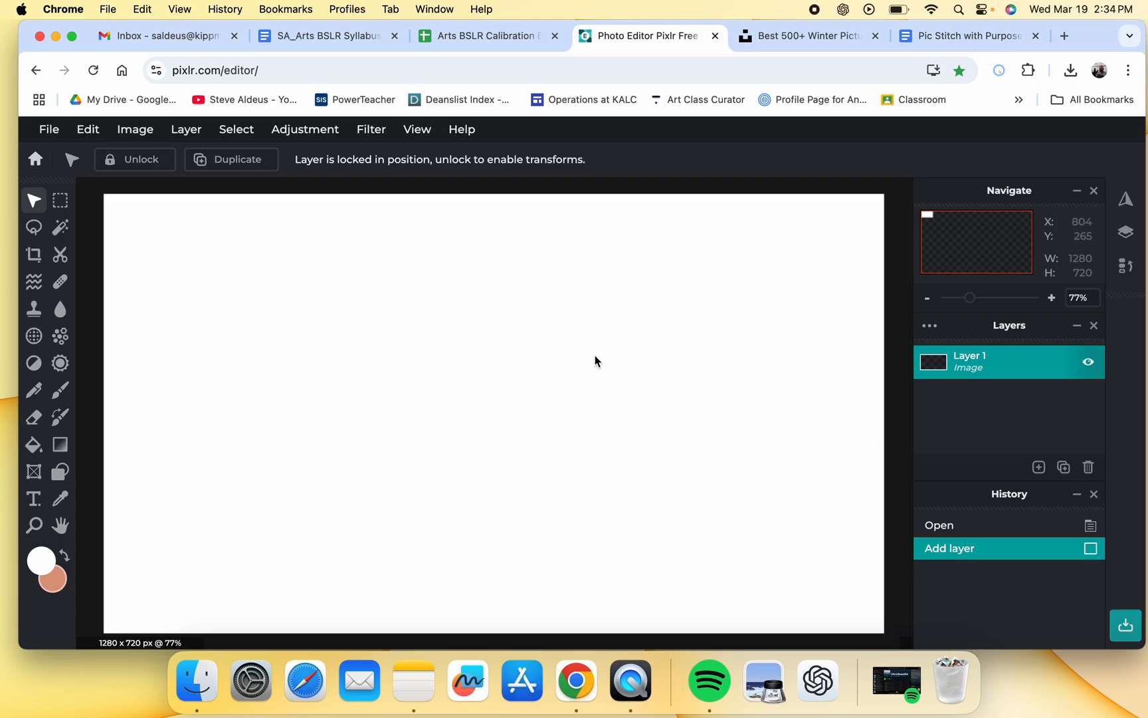
- Start another new image and insert a line break before the 214 x 720 template dimensions in the rubric document
click(48, 130)
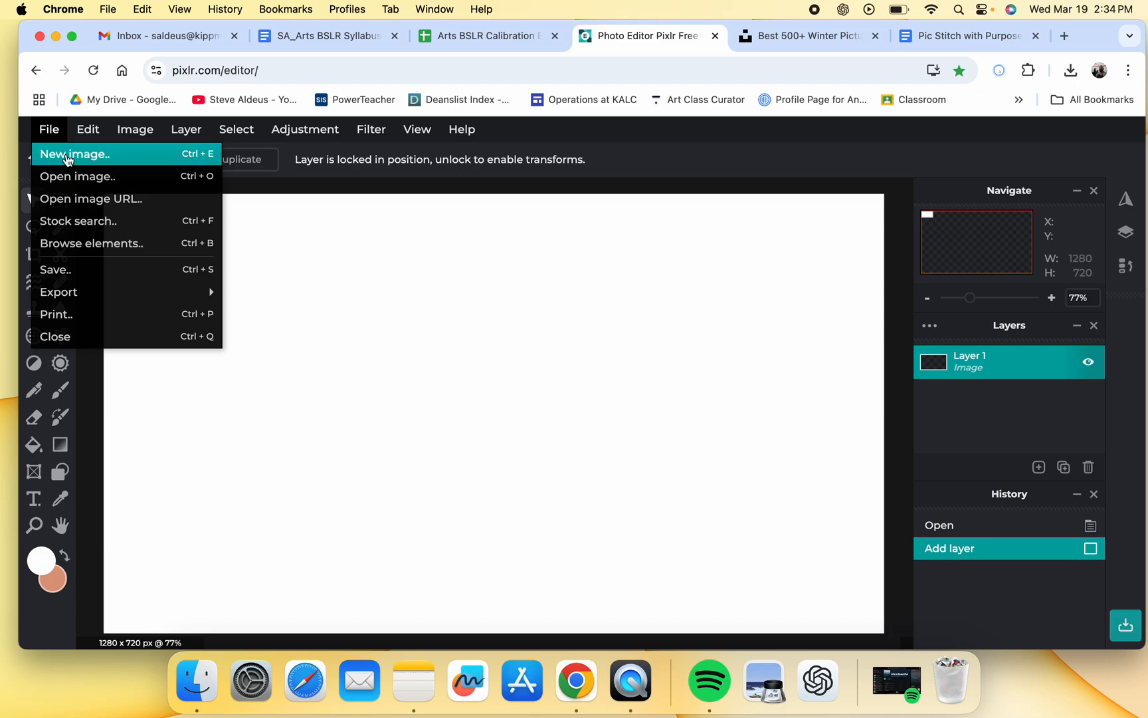
click(67, 155)
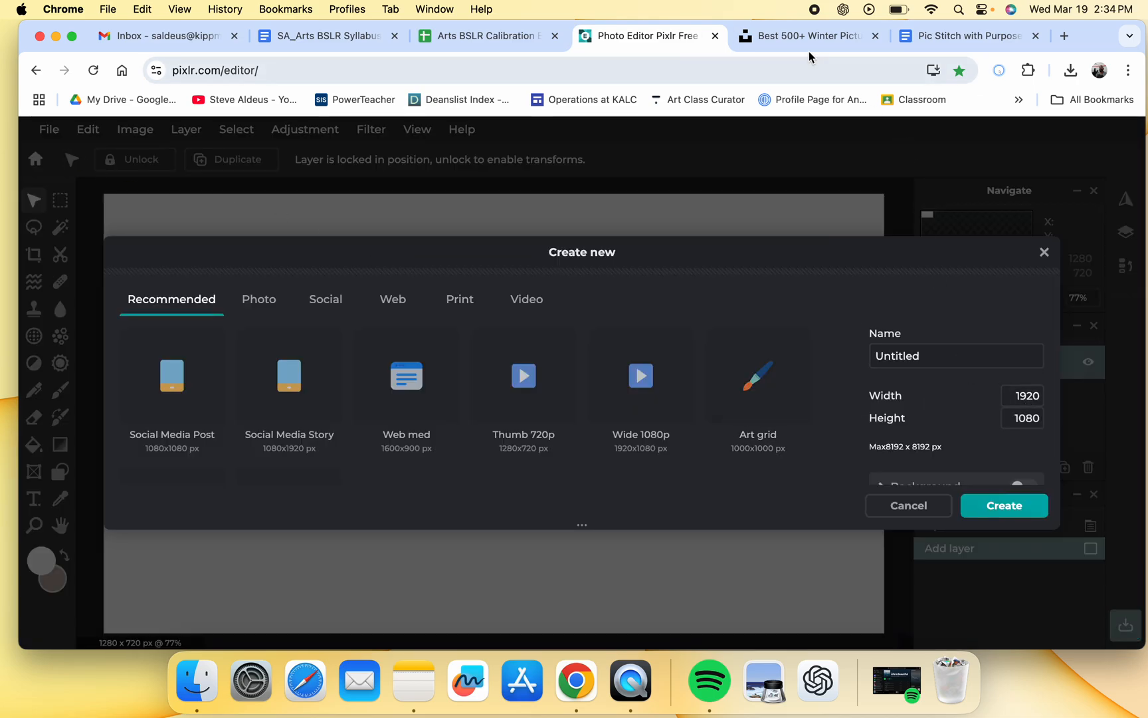
click(944, 36)
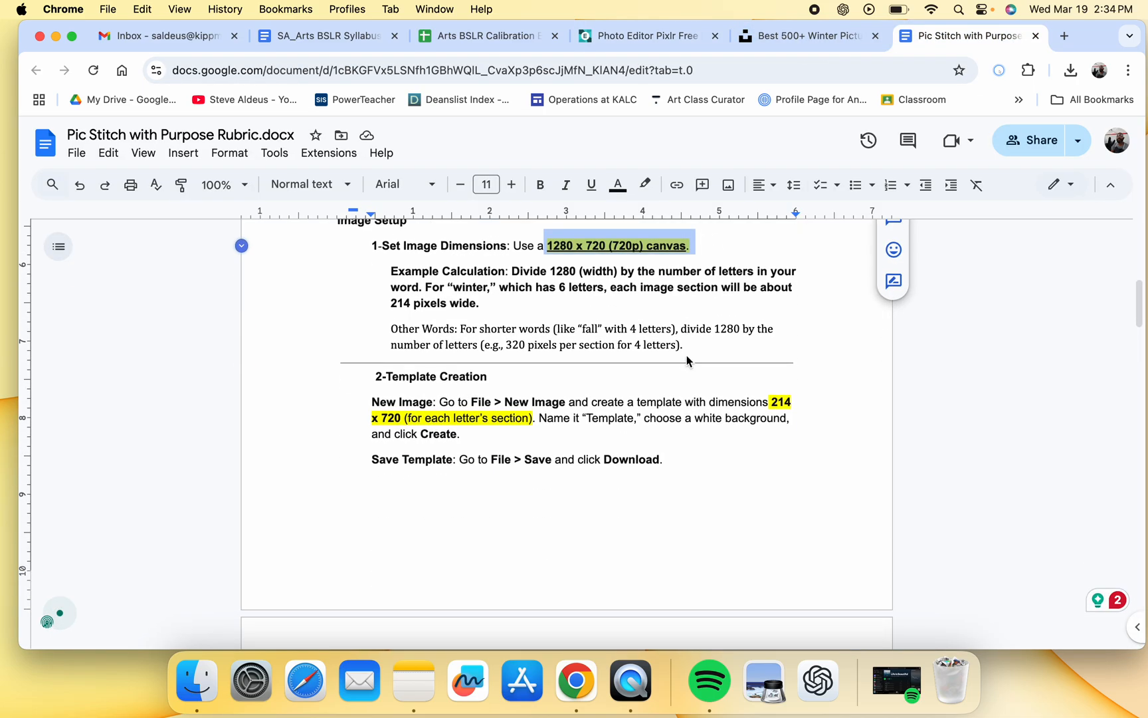
click(770, 402)
key(Return)
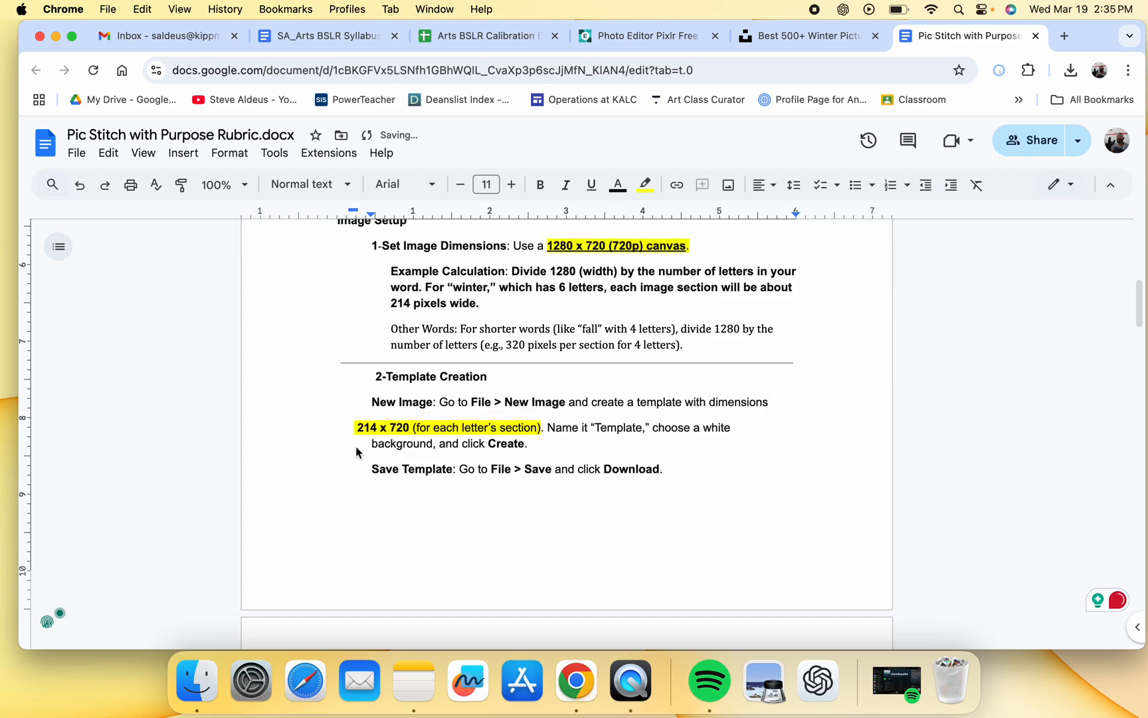
- Back in Pixlr Editor, set the second image's width to 214 and height to 720 pixels
click(651, 37)
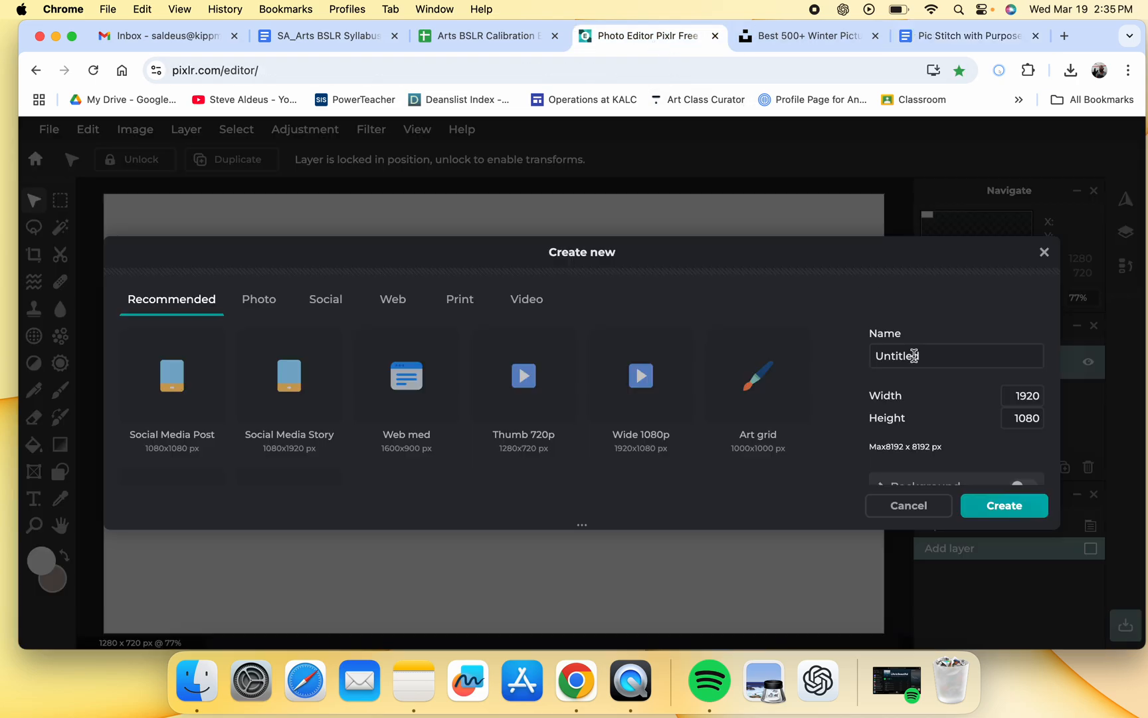
double_click(1019, 397)
text(214)
double_click(1020, 419)
text(720)
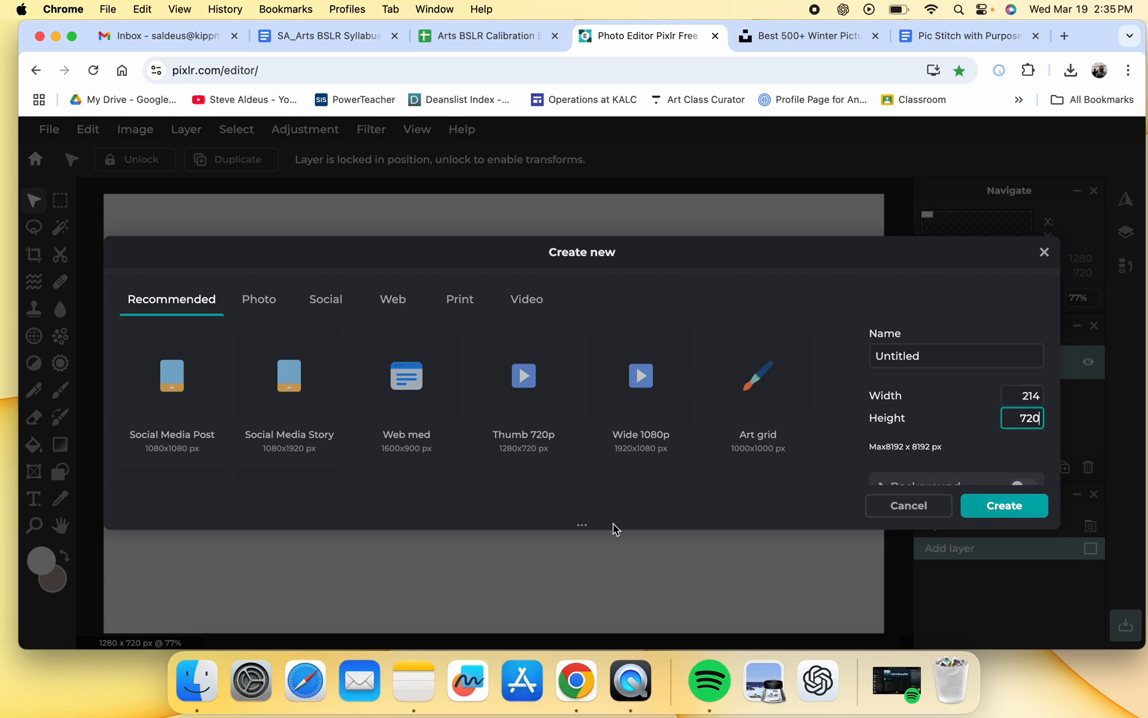
- Enable a white background, name the second image template, and create it
drag(582, 527, 583, 605)
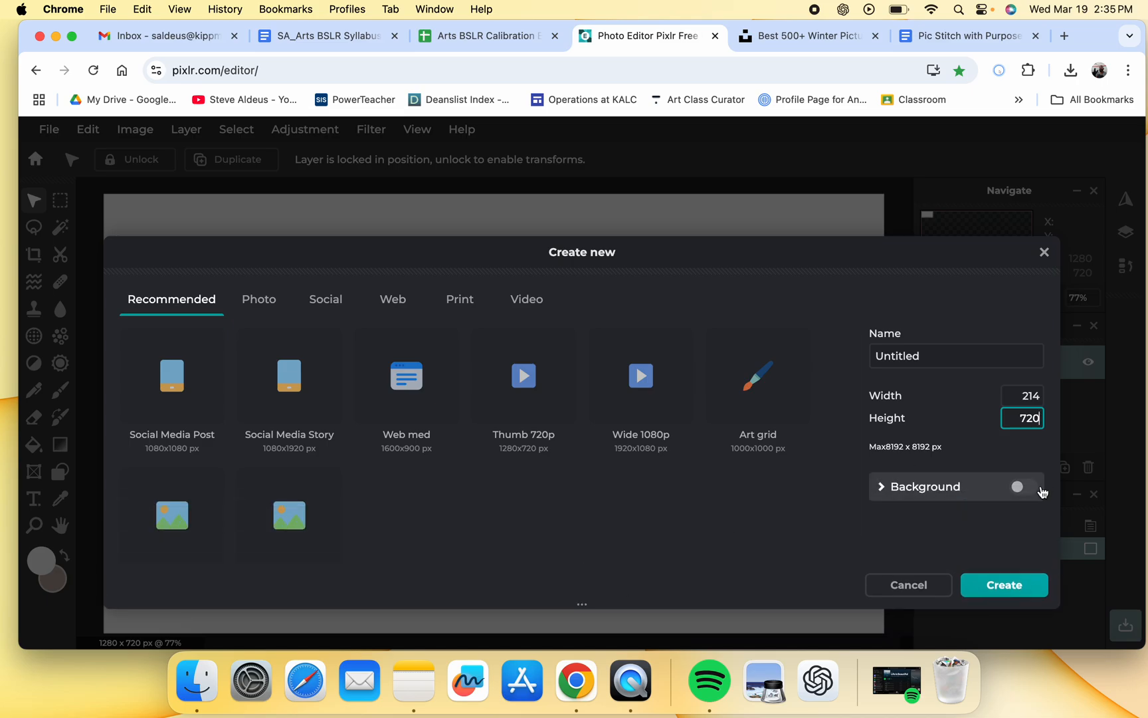
click(1028, 491)
double_click(936, 362)
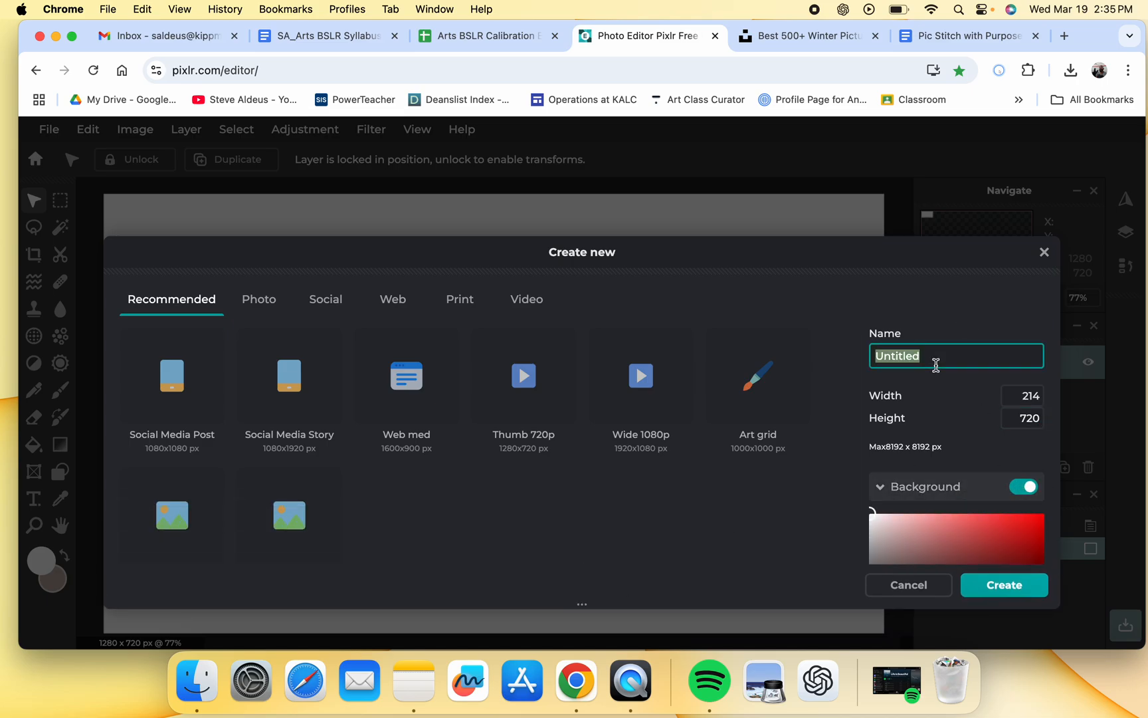
text(t)
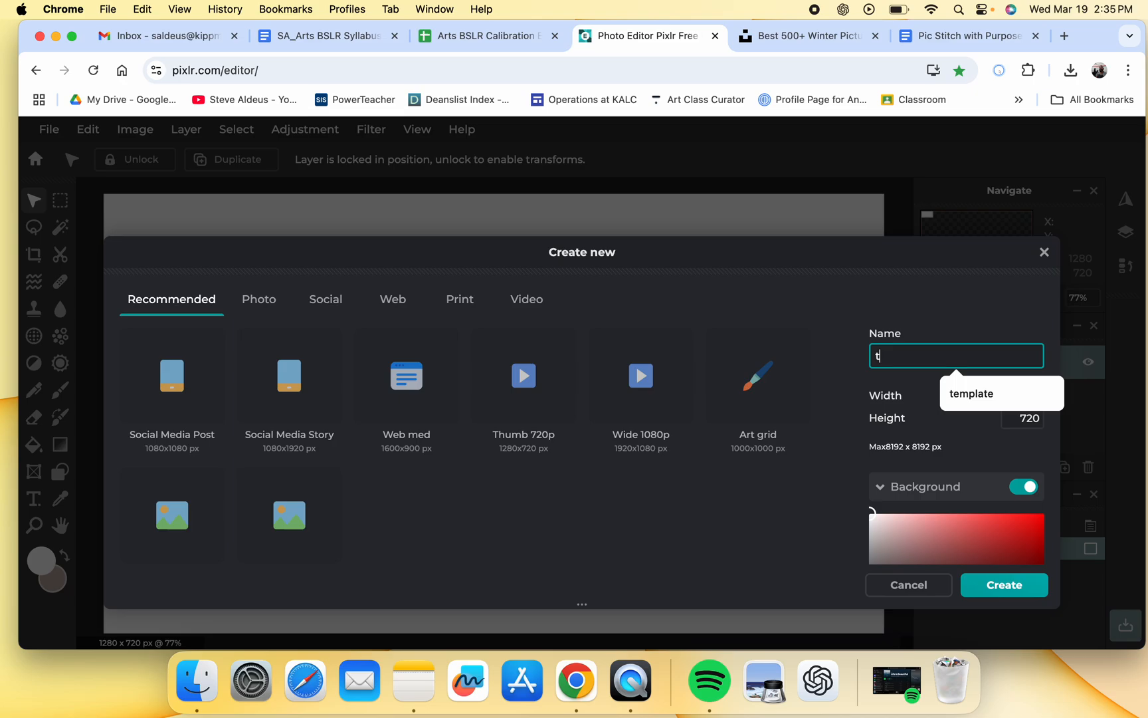
click(962, 392)
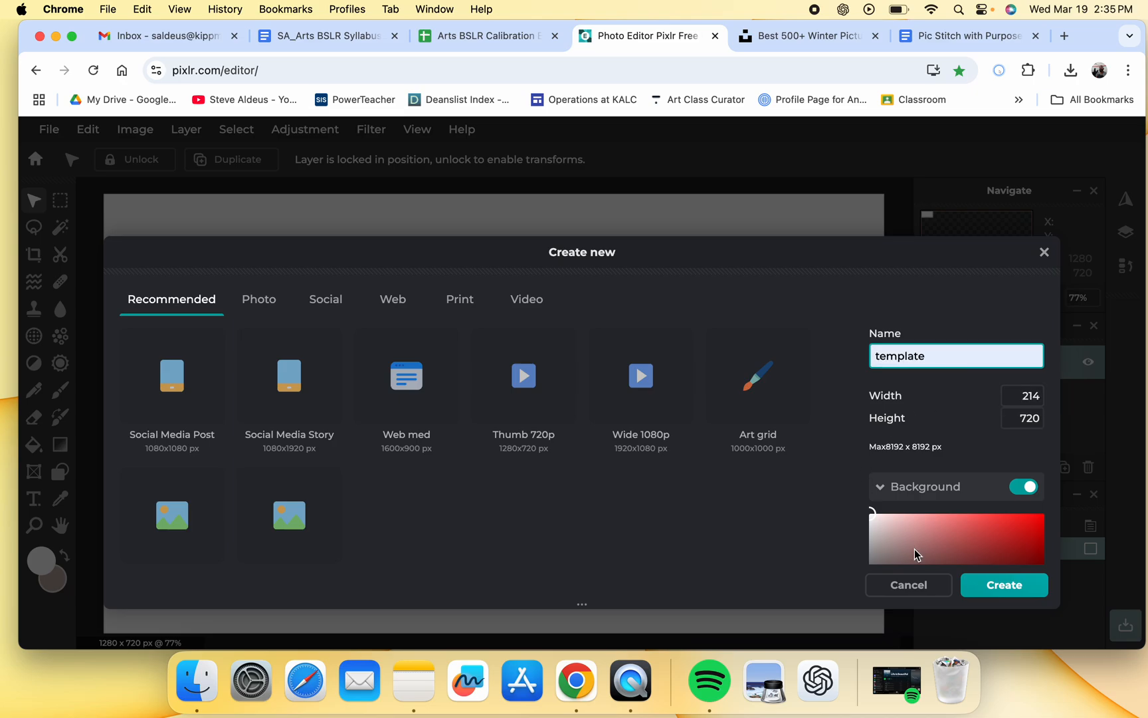
click(996, 592)
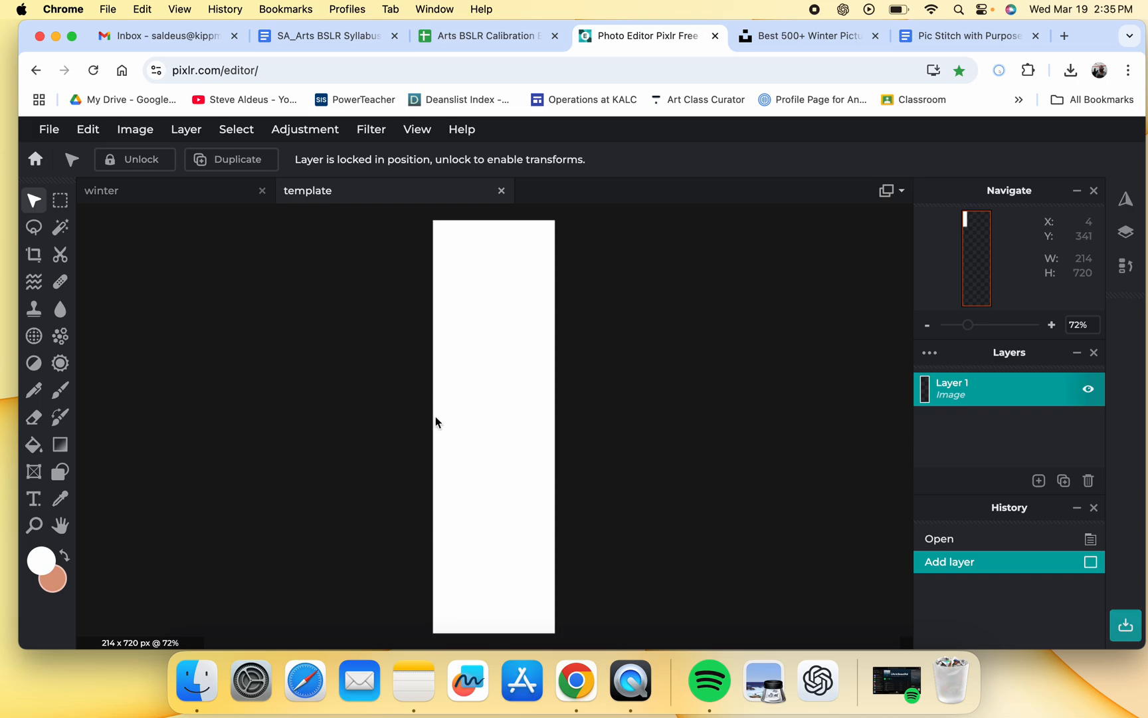
click(159, 202)
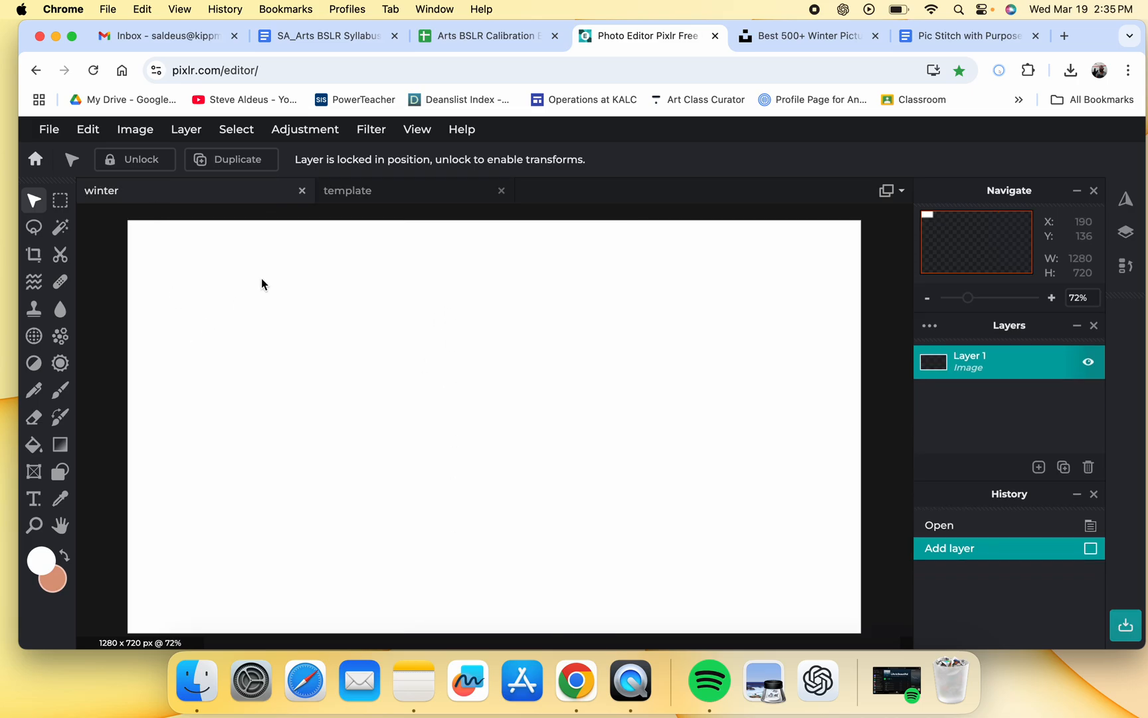
click(381, 200)
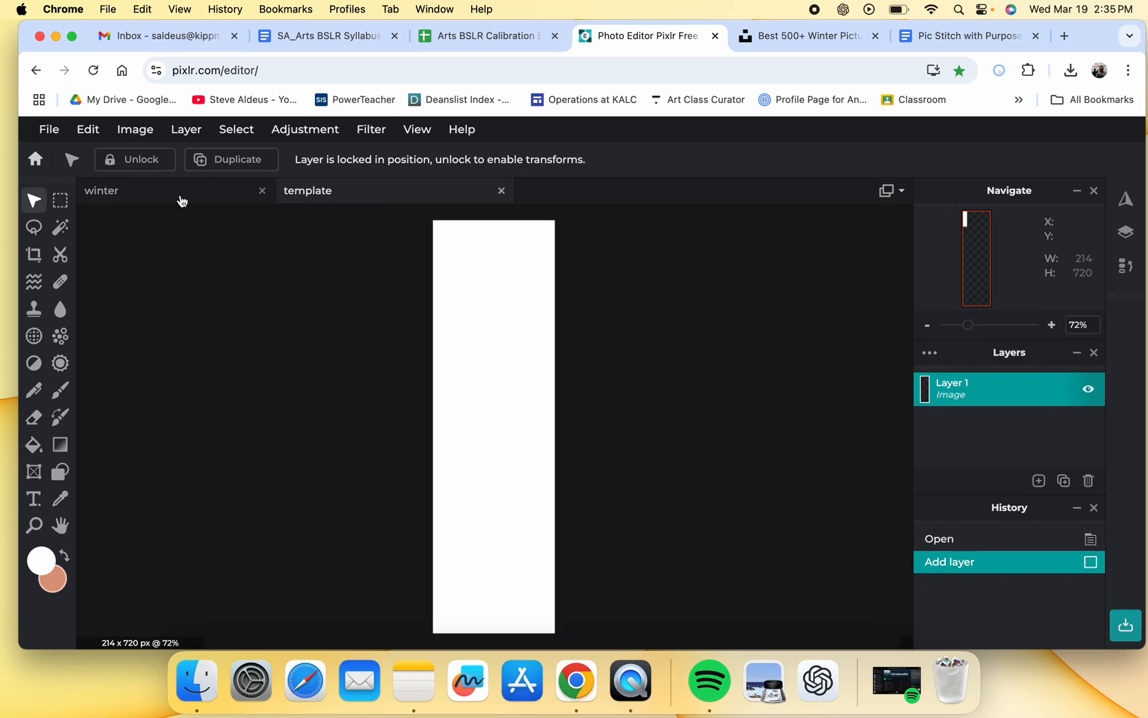
click(214, 198)
click(362, 194)
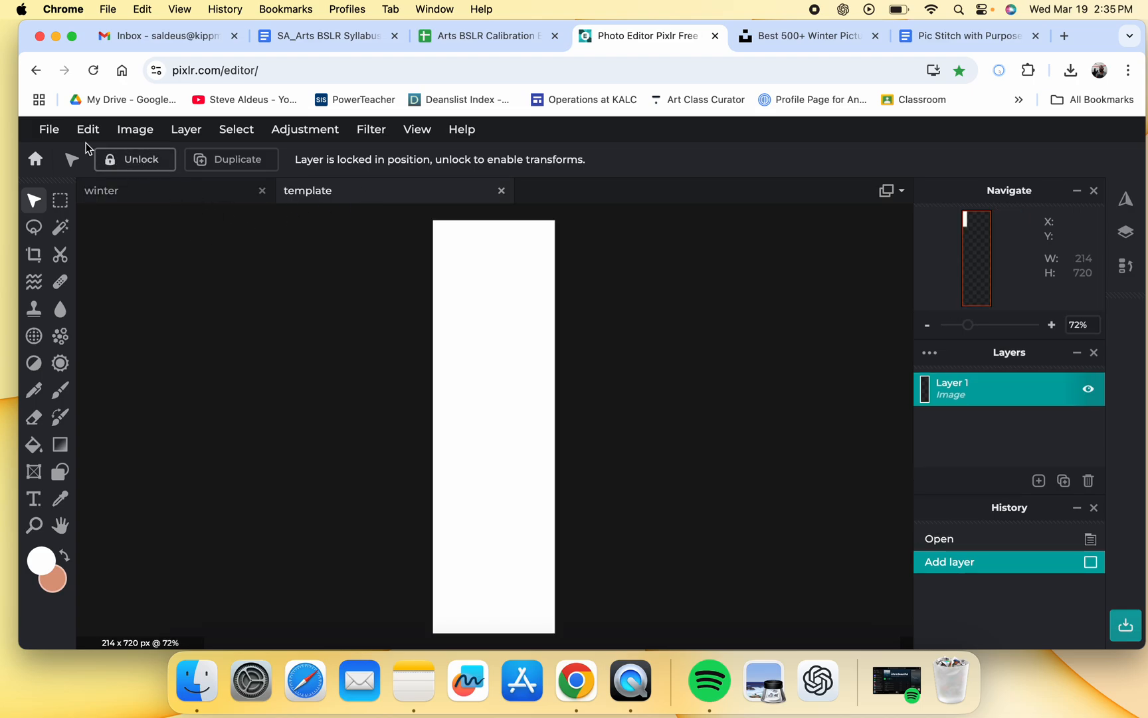
- Open the snowy tree-lined road photo 71Gcl9GHpXL.jpg from the Desktop folder
click(59, 135)
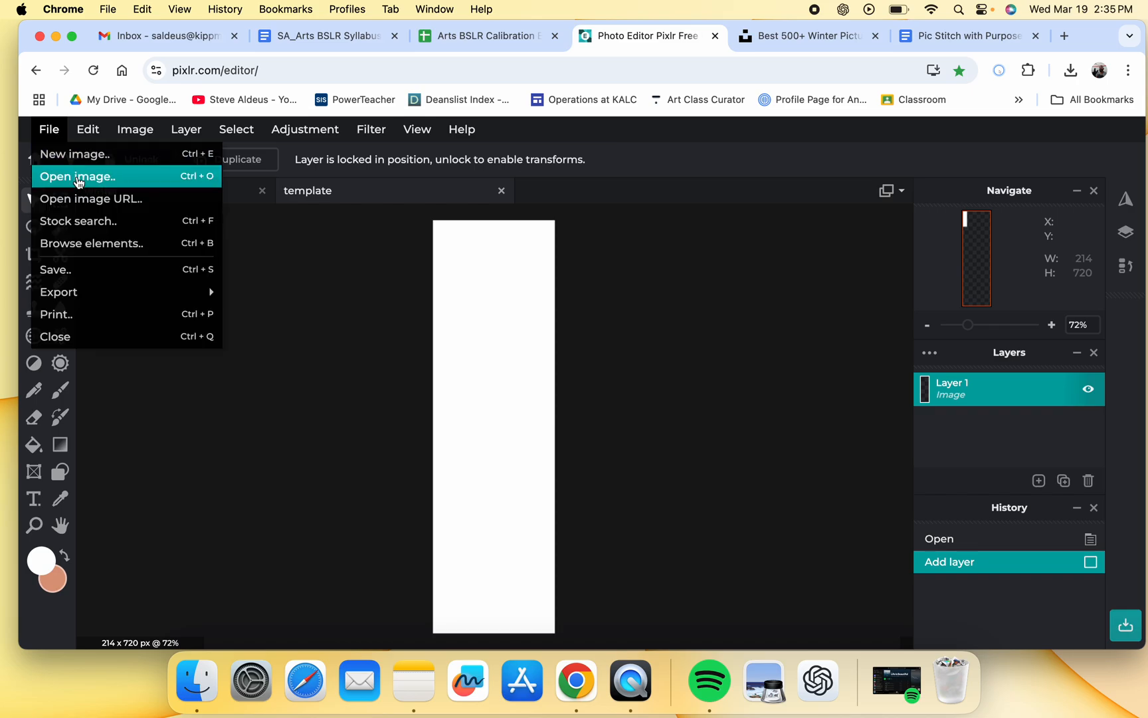
click(78, 176)
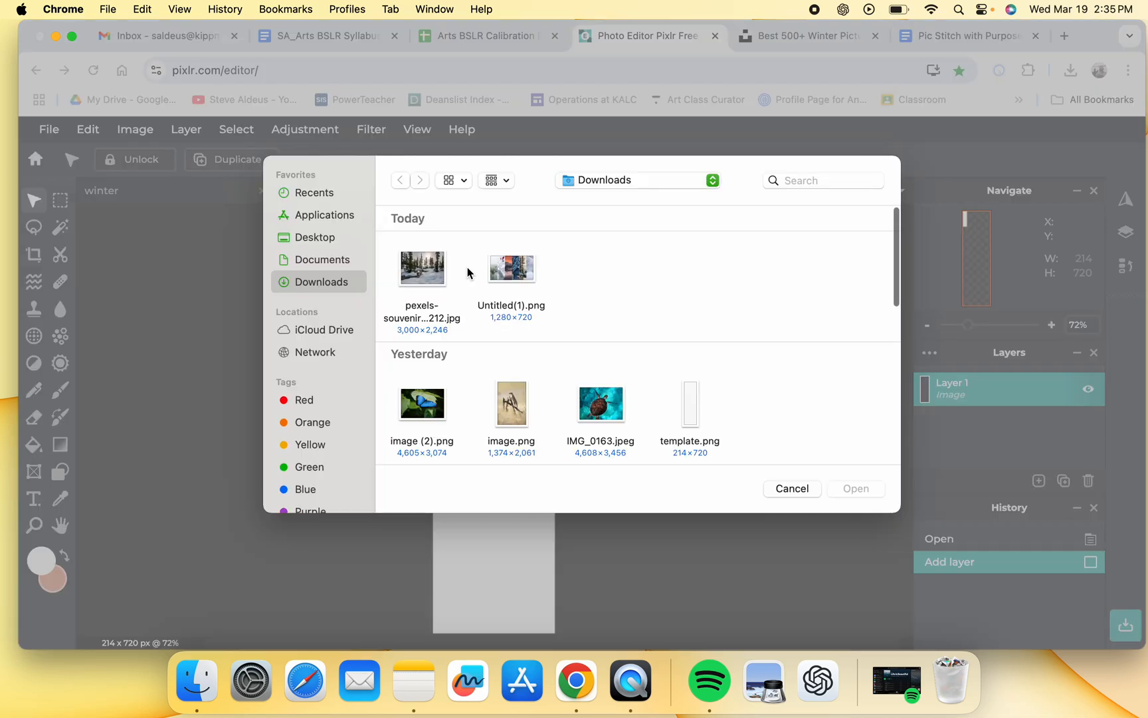
click(322, 239)
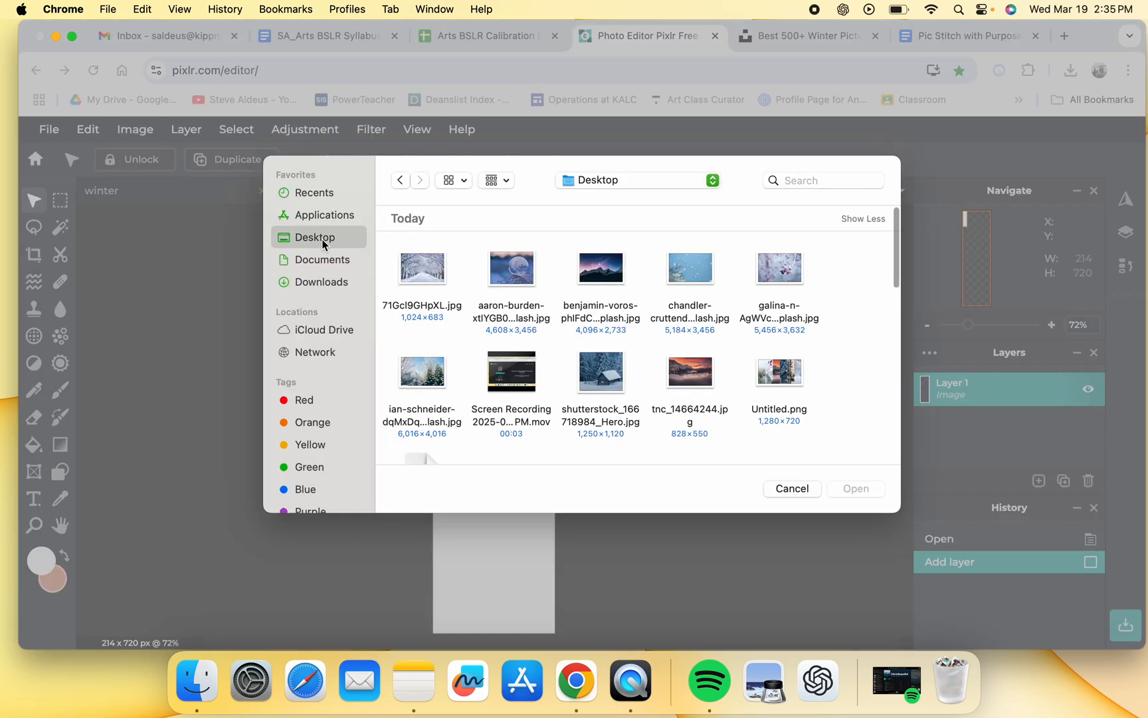
double_click(419, 266)
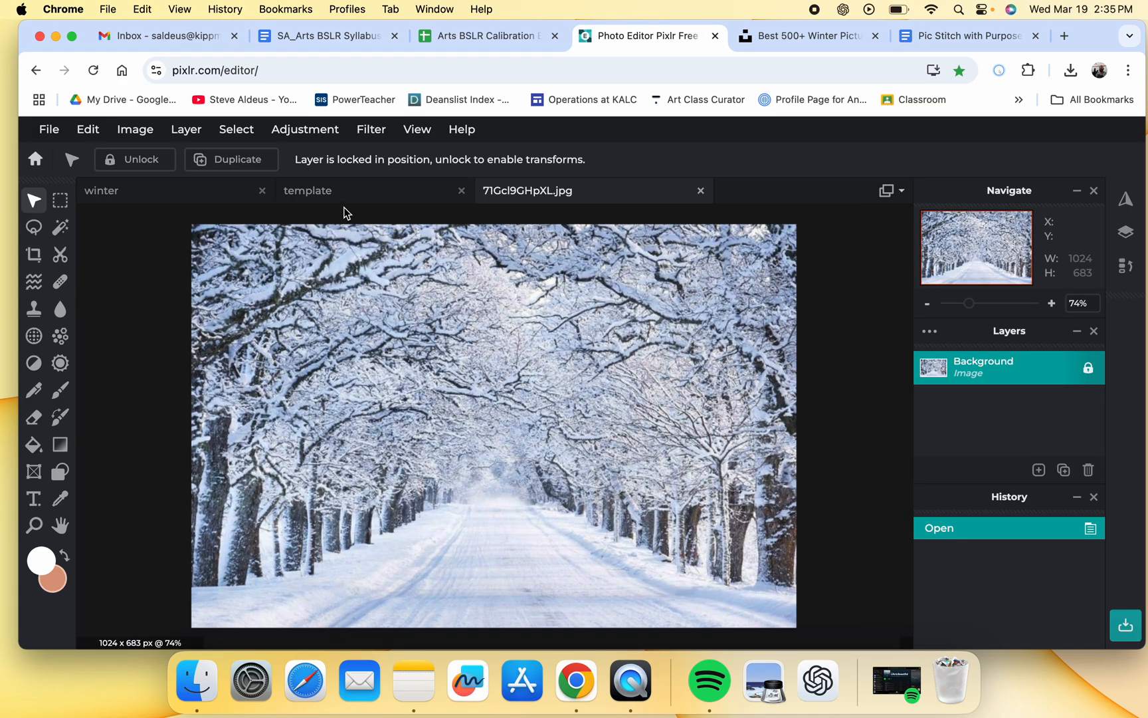
- Select the entire area of the template image with the Magic Wand and try to copy it
click(336, 191)
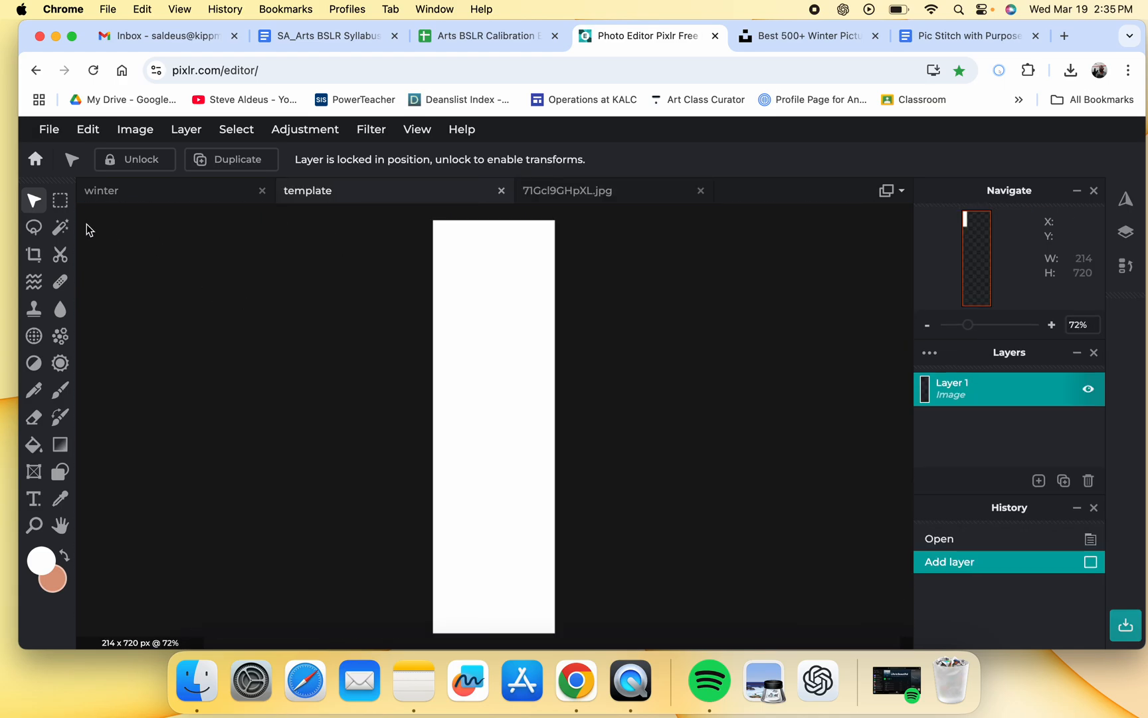
click(60, 227)
click(500, 295)
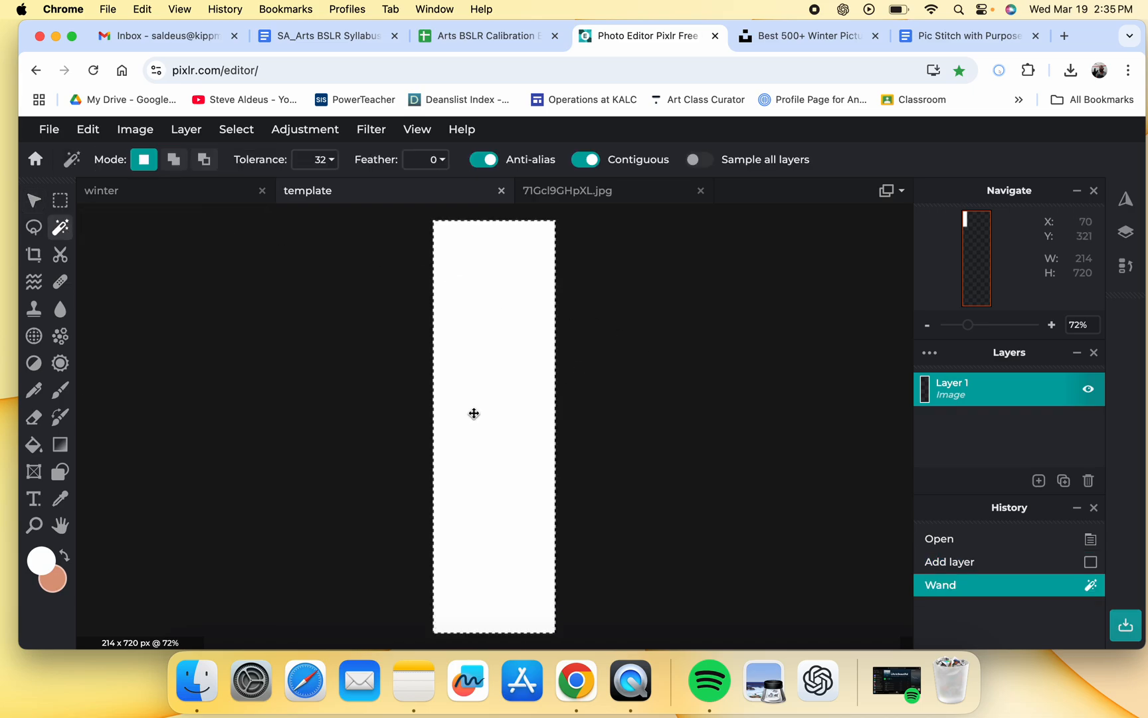
key(super+c)
key(super+c)
key(super+c)
- Fill the selected template area with white and copy it into the 71Gcl9GHpXL.jpg photo as a new layer
click(34, 445)
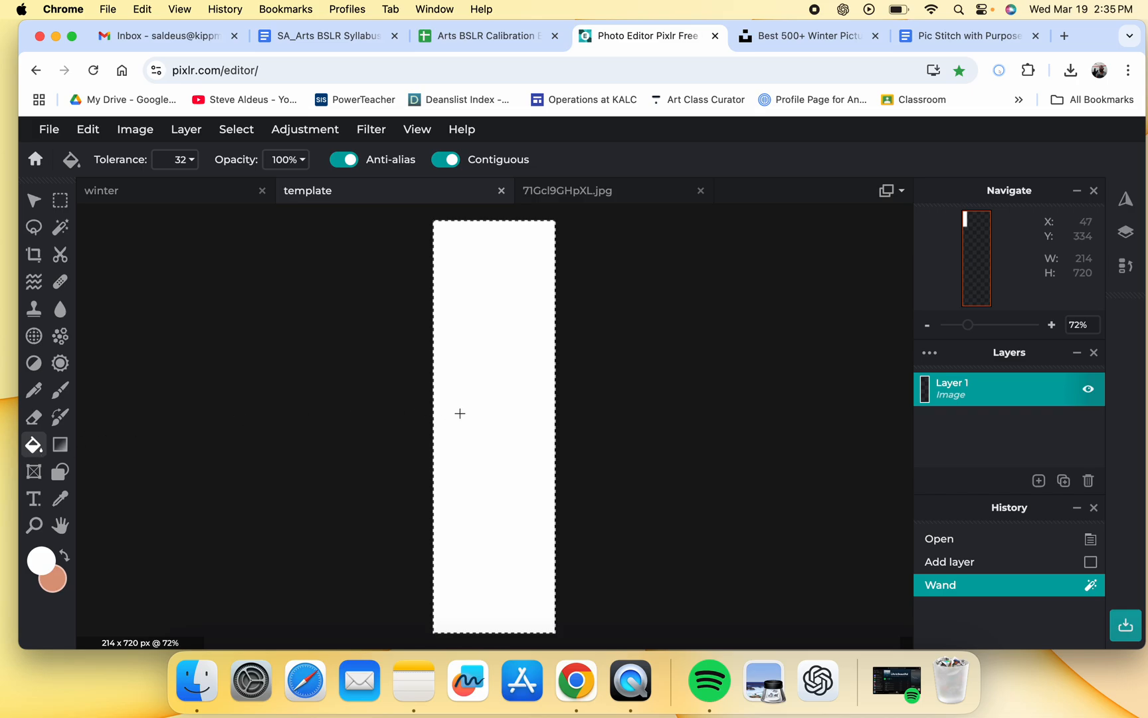
click(519, 388)
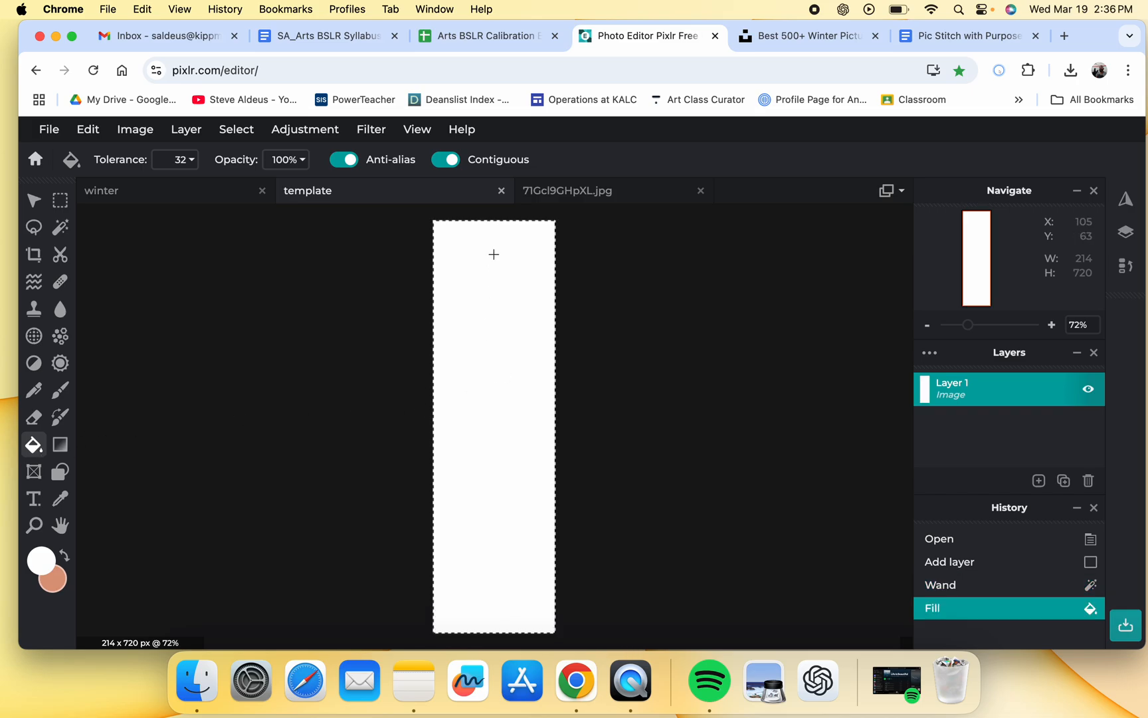
key(super+c)
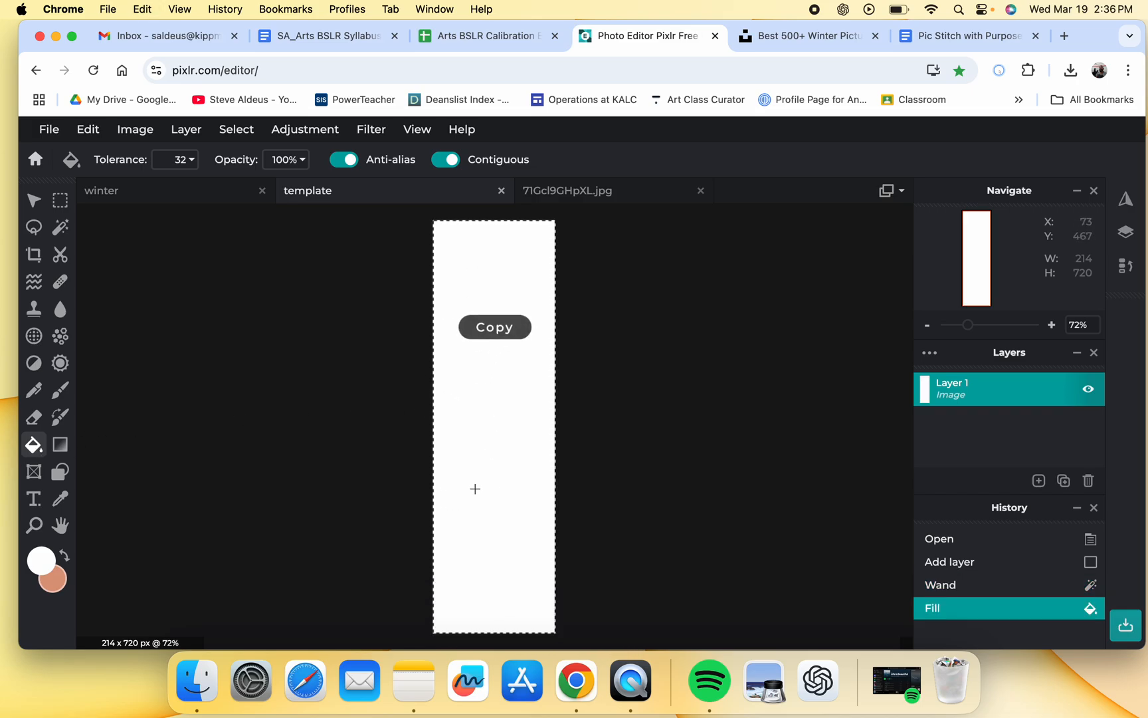
click(584, 194)
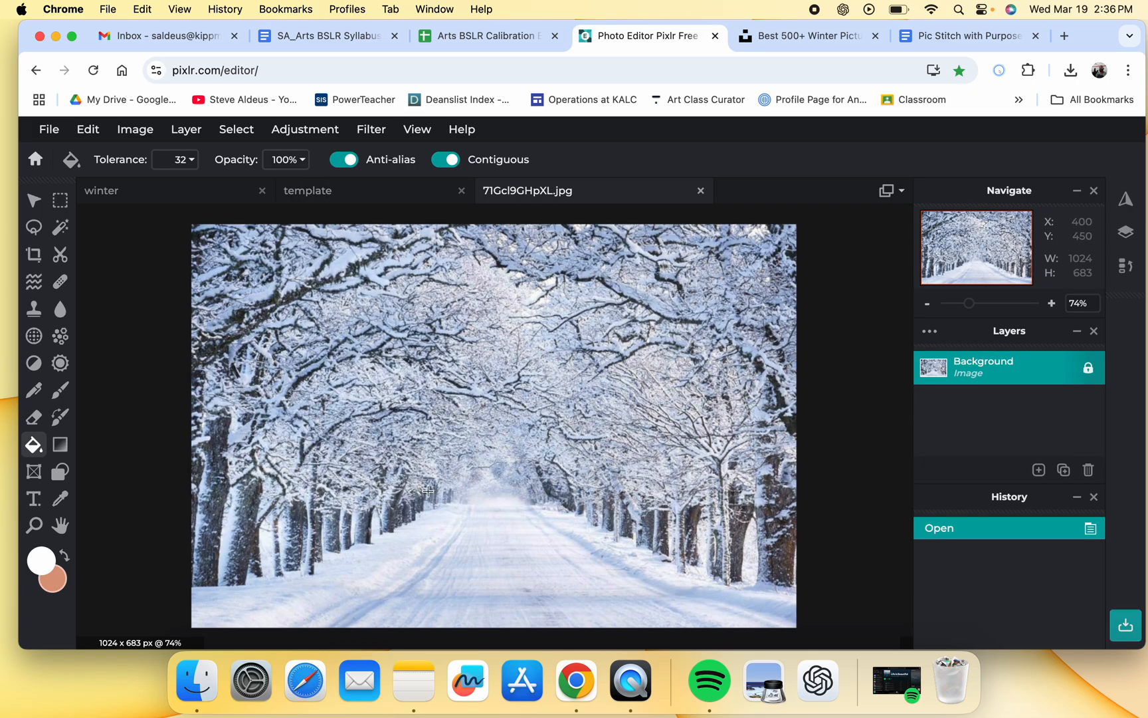
key(super+v)
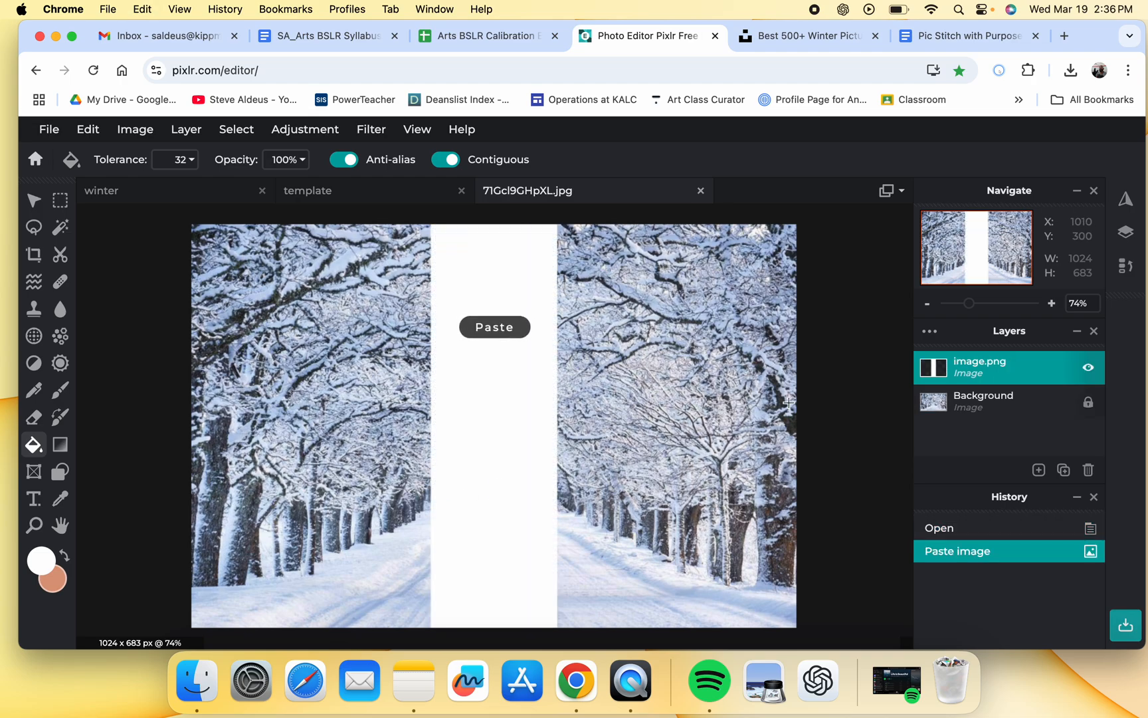
- Resize the white strip layer to about 202 x 679 so it fits the height of the tree-lined road photo
scroll(290, 400, down, 3)
click(34, 200)
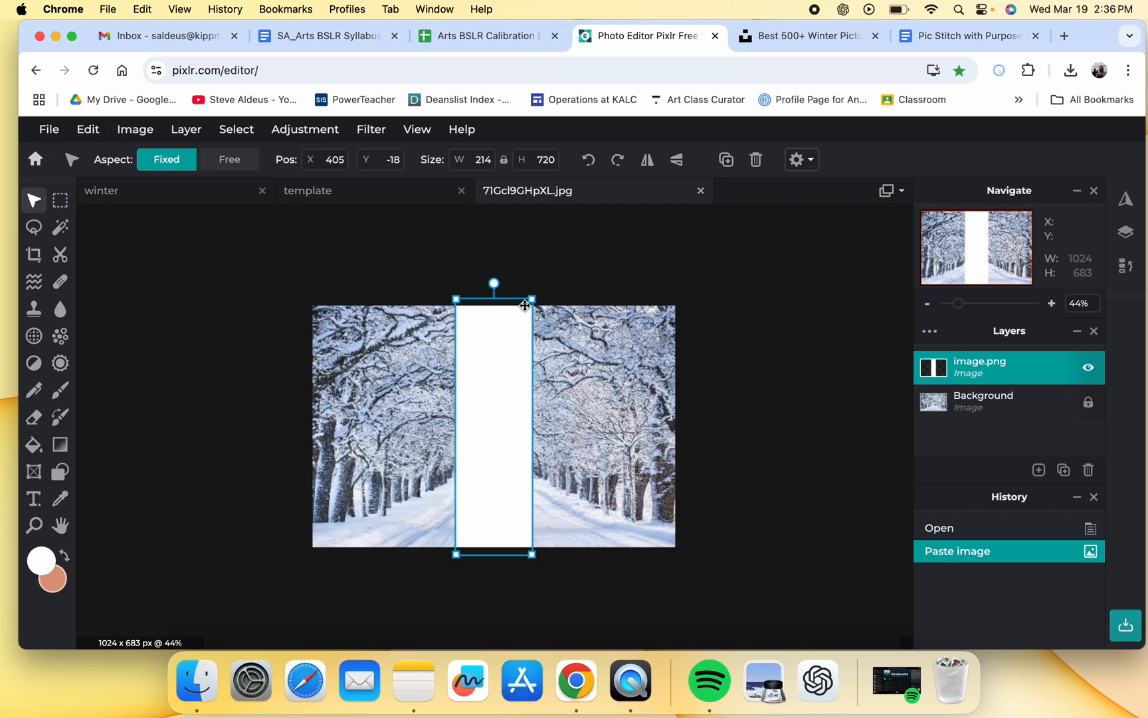
mouse_move(532, 300)
mouse_down()
mouse_move(529, 314)
mouse_move(530, 305)
mouse_up()
drag(530, 554, 528, 546)
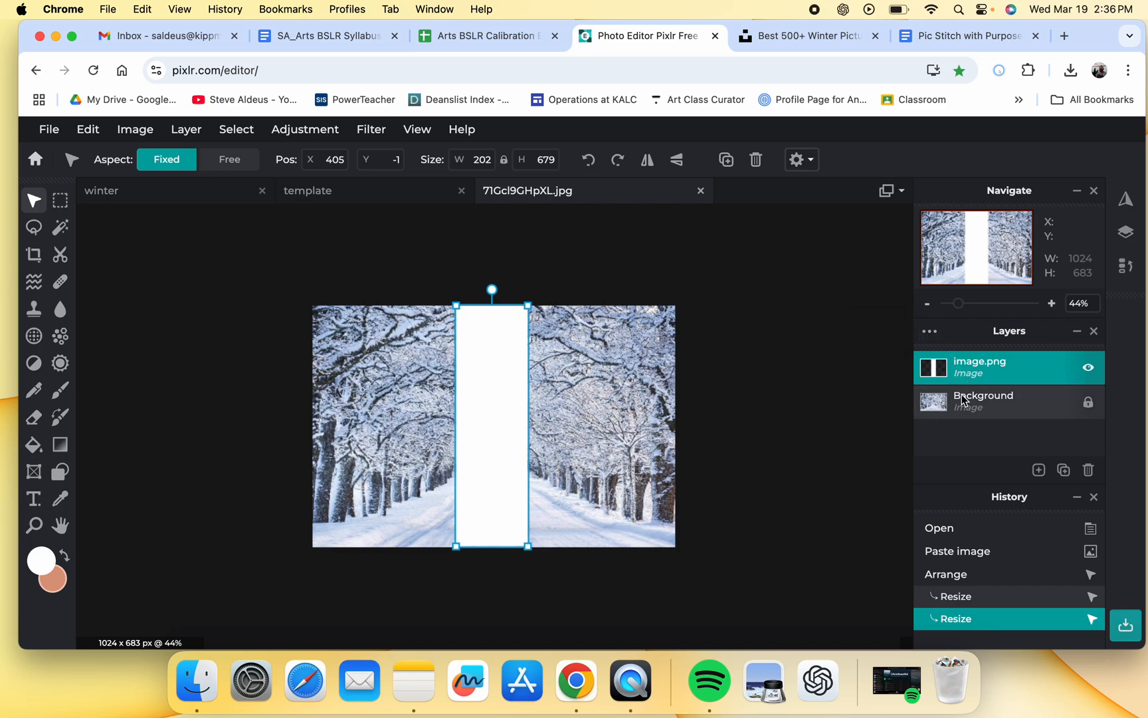
- Set the strip layer's blend mode to Mask and shift it to about X 285, Y 4 over the trees beside the road
click(930, 332)
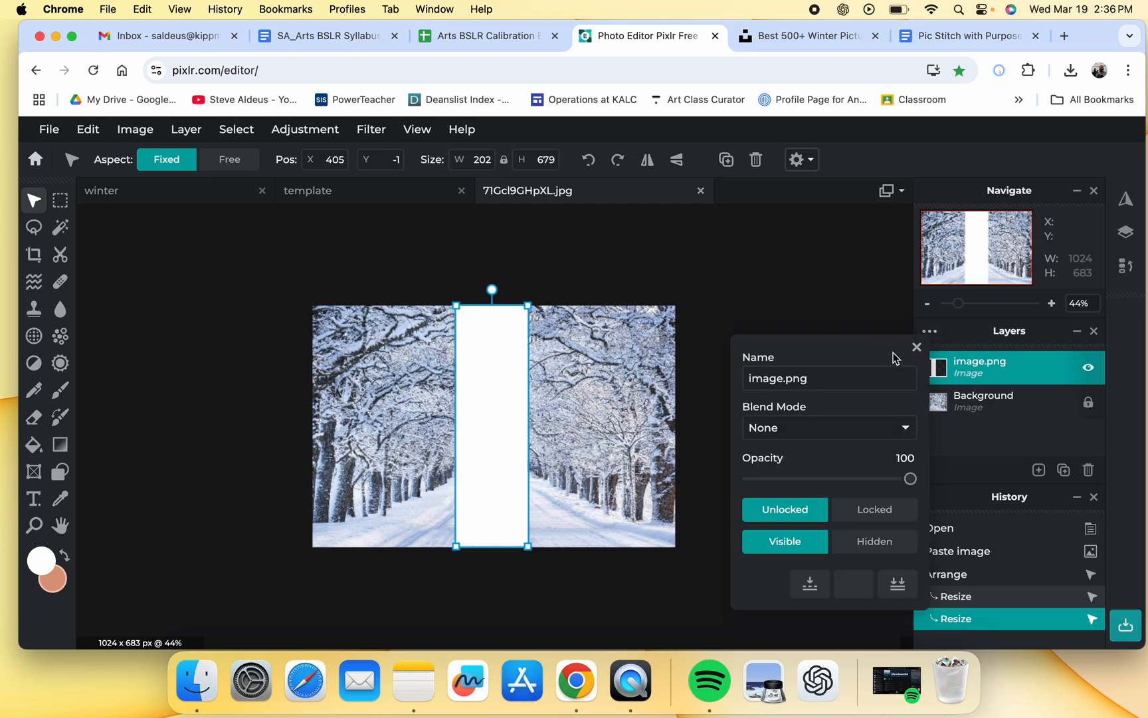
click(846, 427)
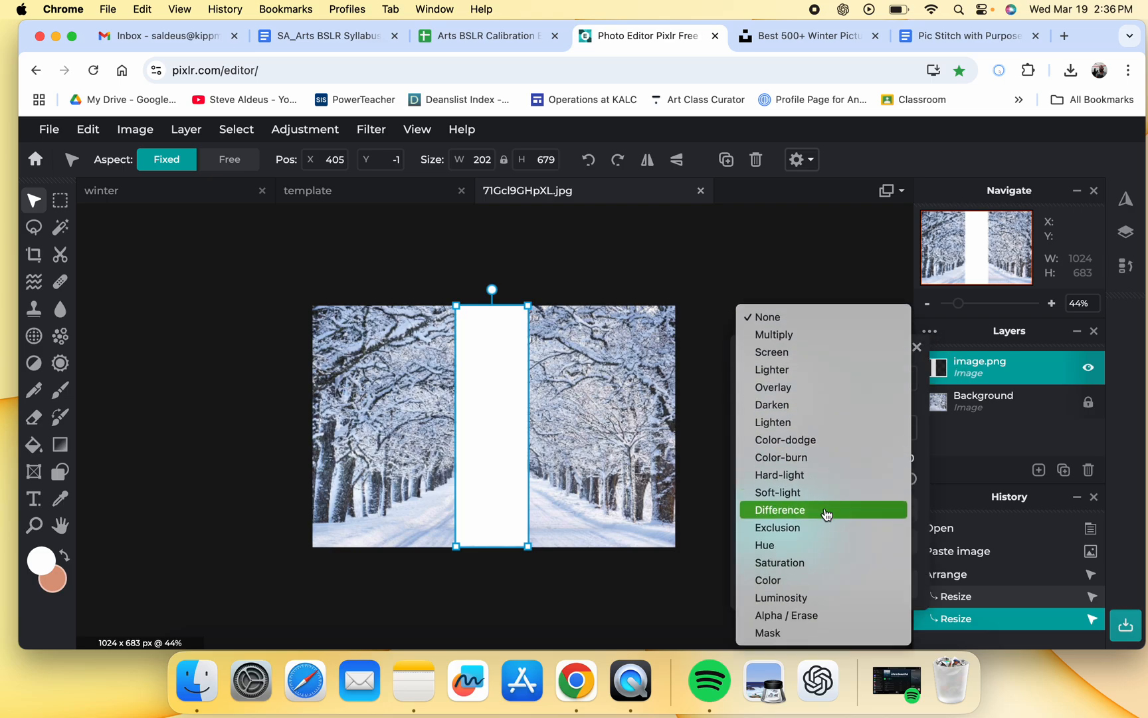
click(804, 634)
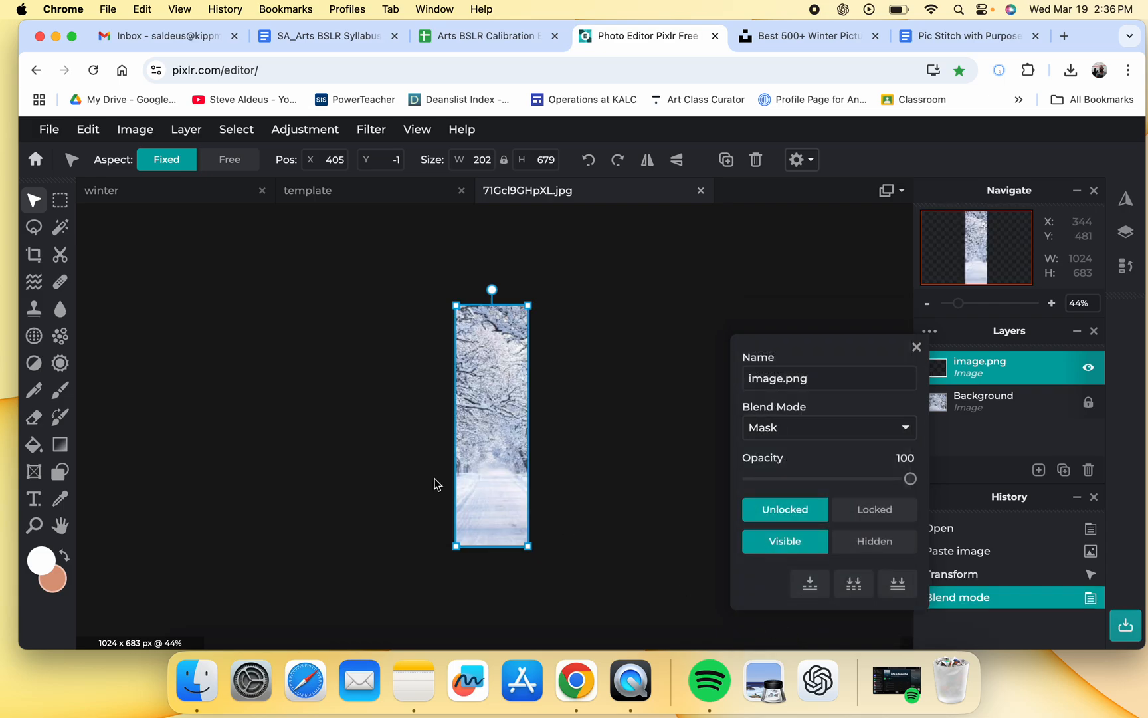
click(916, 348)
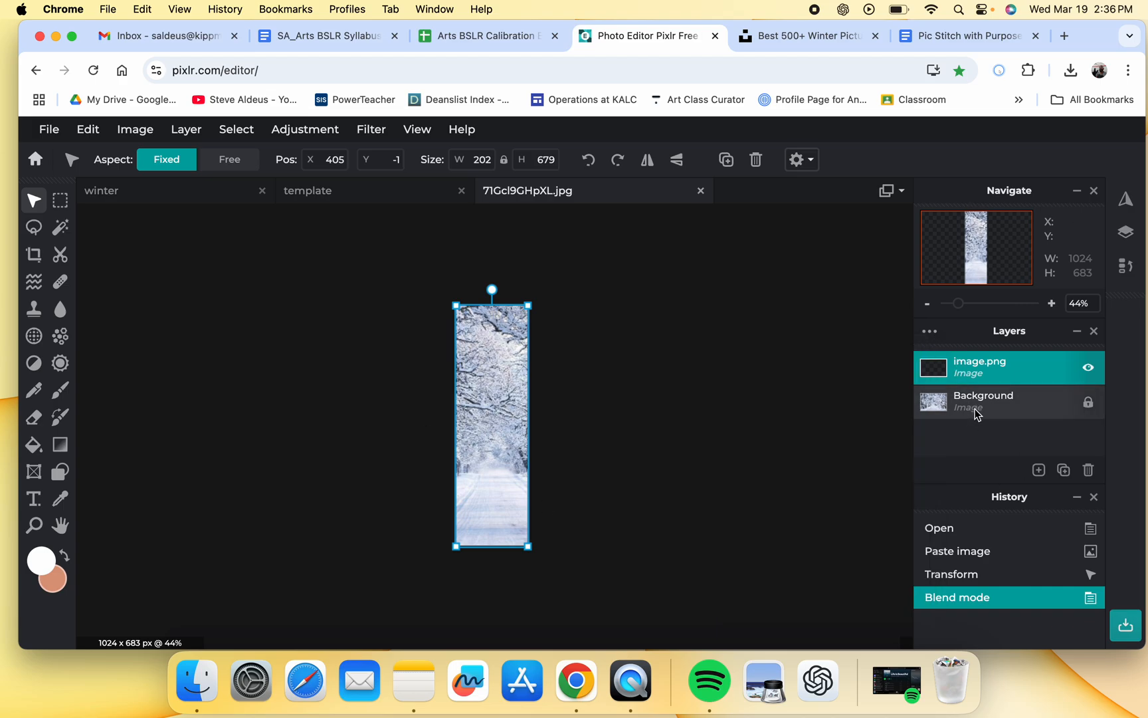
mouse_move(474, 361)
mouse_down()
mouse_move(412, 347)
mouse_move(420, 362)
mouse_move(589, 364)
mouse_move(408, 358)
mouse_move(464, 383)
mouse_up()
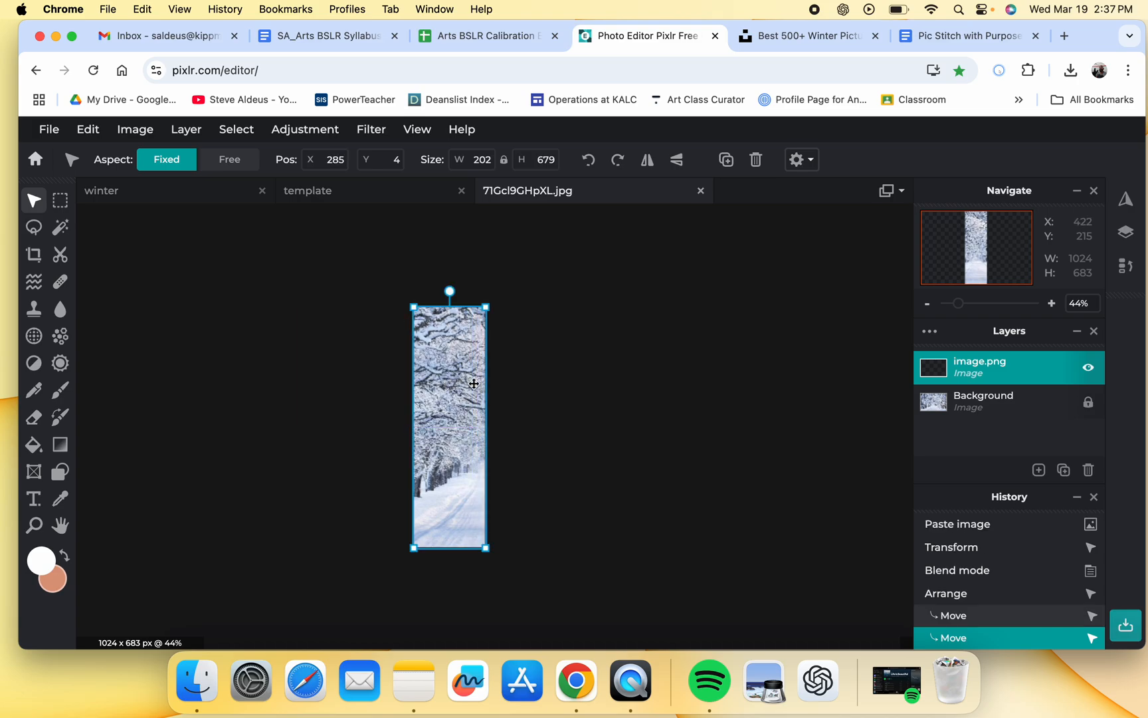
- Merge the mask layer down into the road photo and unlock the merged layer
click(930, 334)
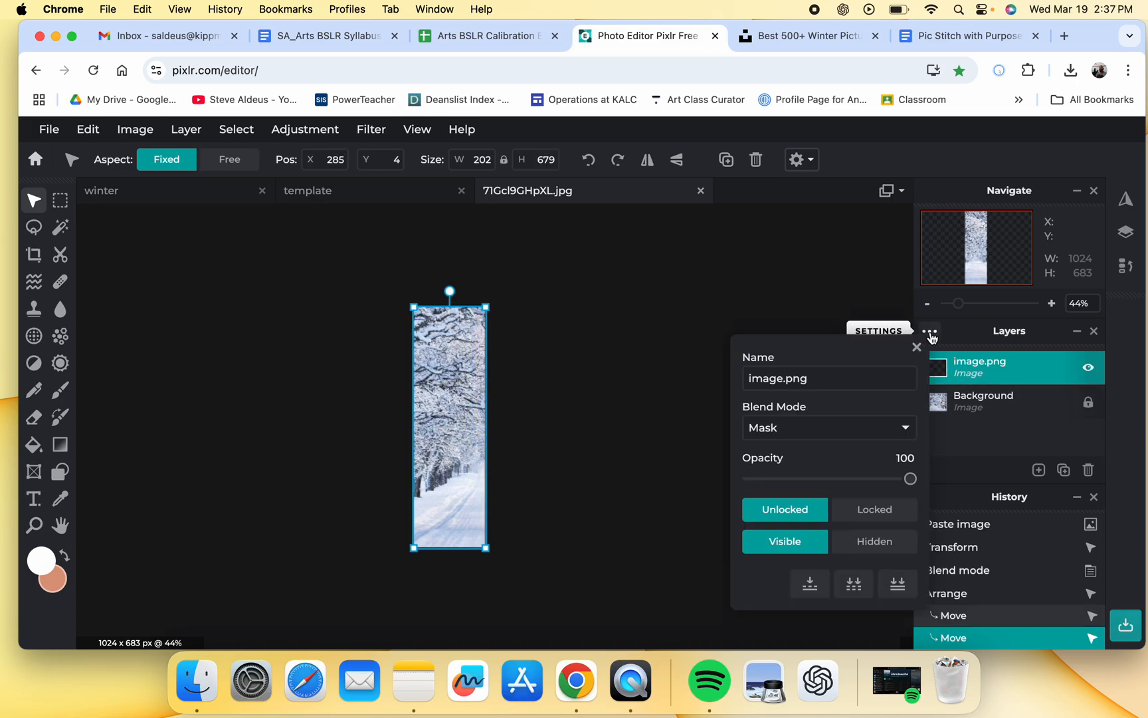
click(810, 585)
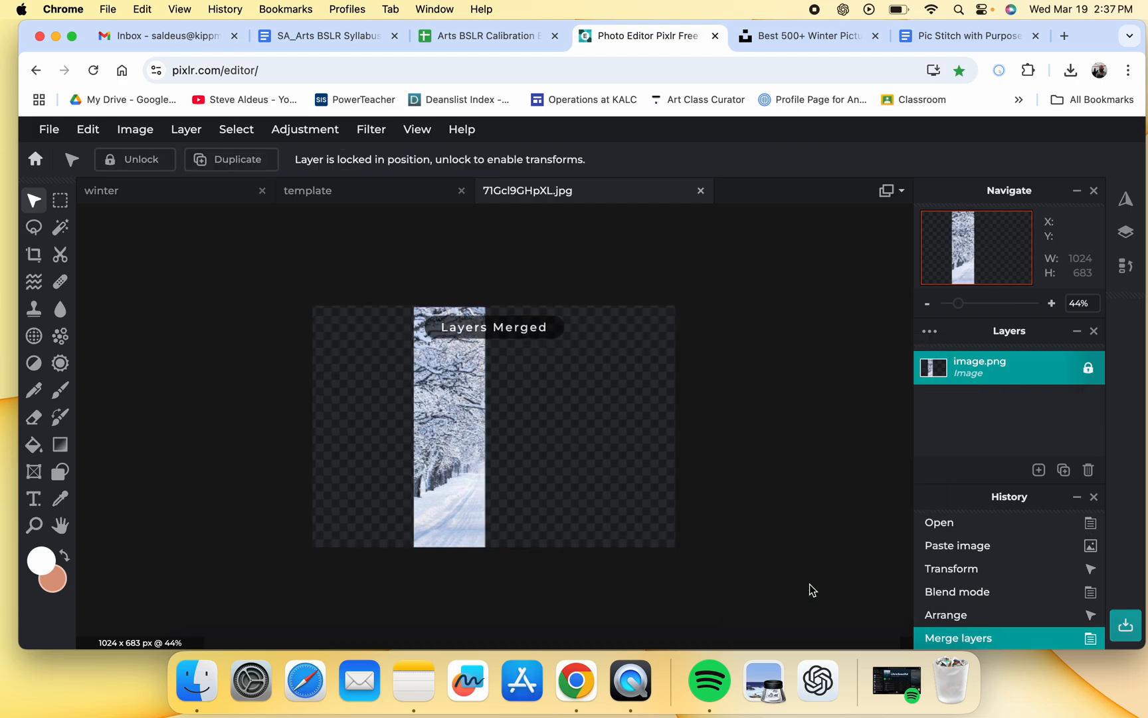
click(1087, 368)
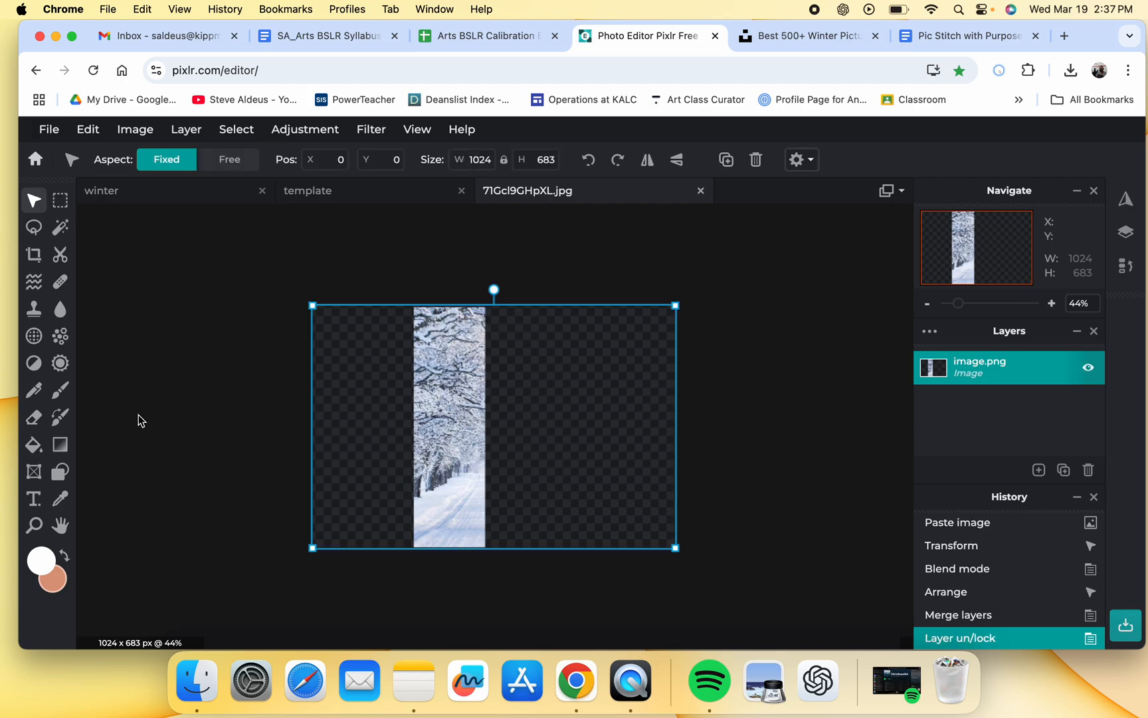
- Select the snowy tree strip with a rectangular marquee of about 215 x 683 and copy it into the winter image
click(60, 202)
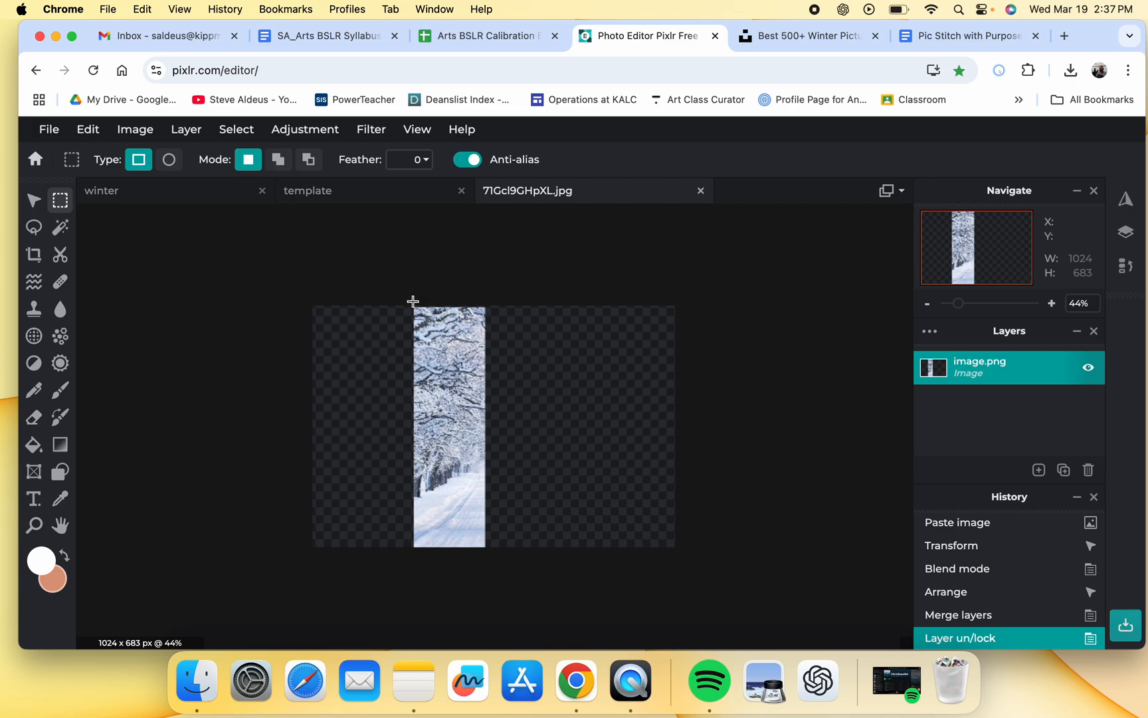
drag(413, 302, 489, 557)
key(super+c)
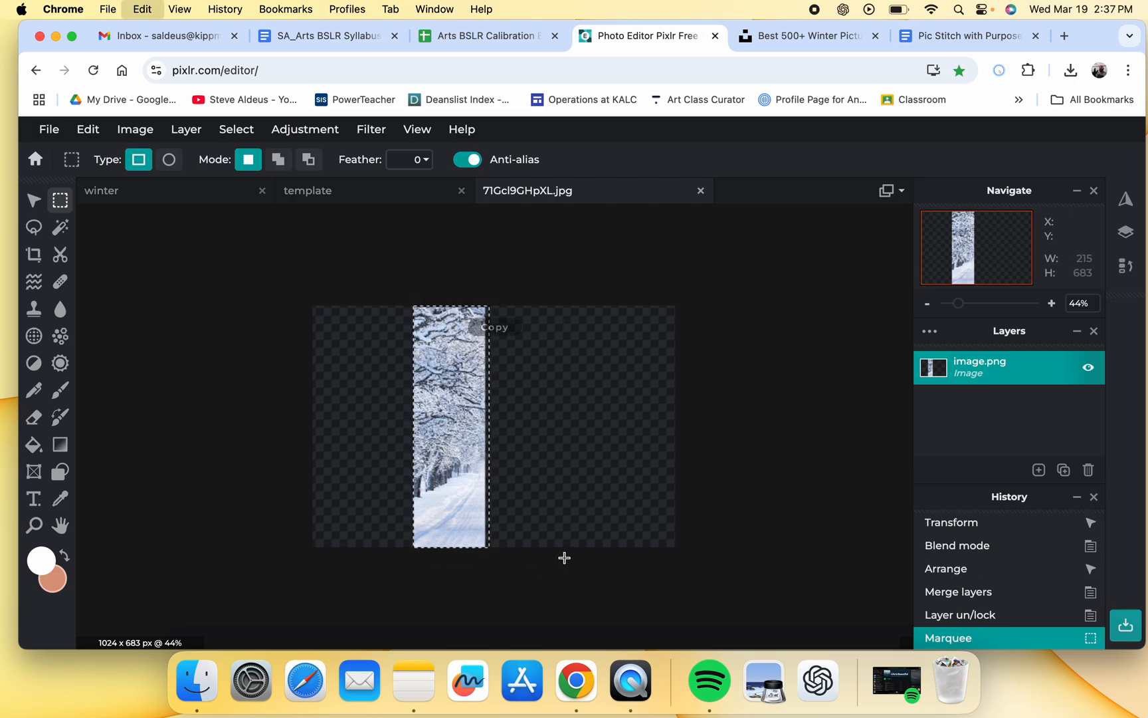
click(172, 193)
key(super+v)
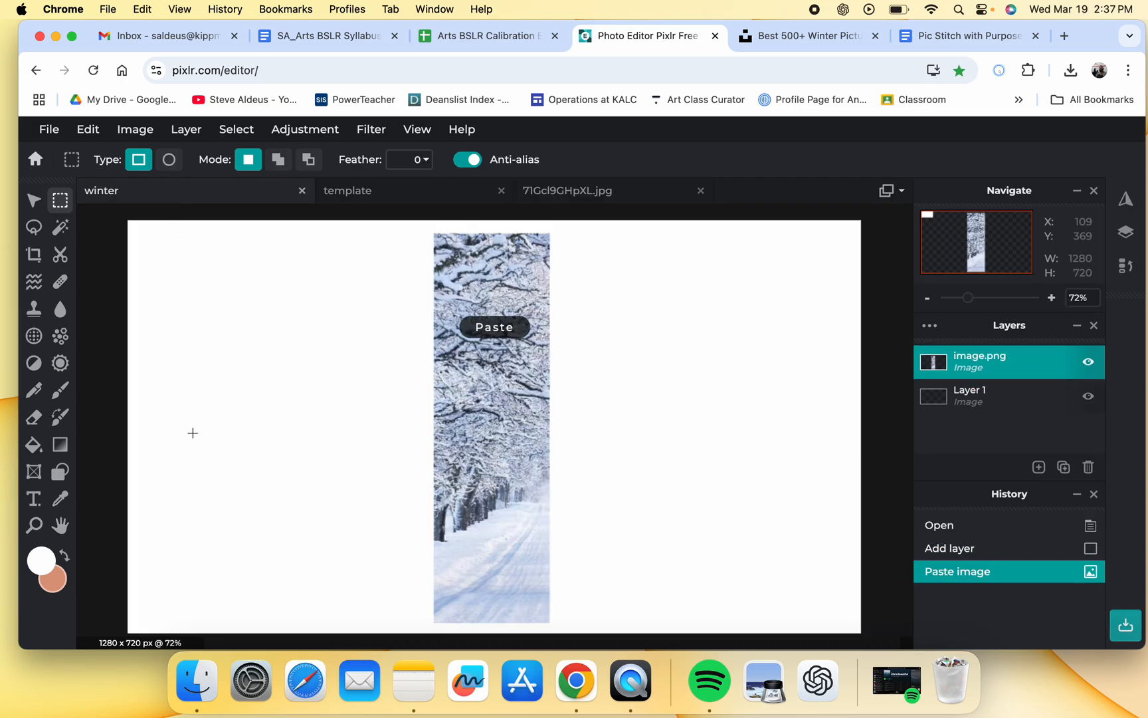
- Move the tree strip to the winter canvas's left edge and enlarge it to about 233 x 740 to cover the canvas height
click(32, 201)
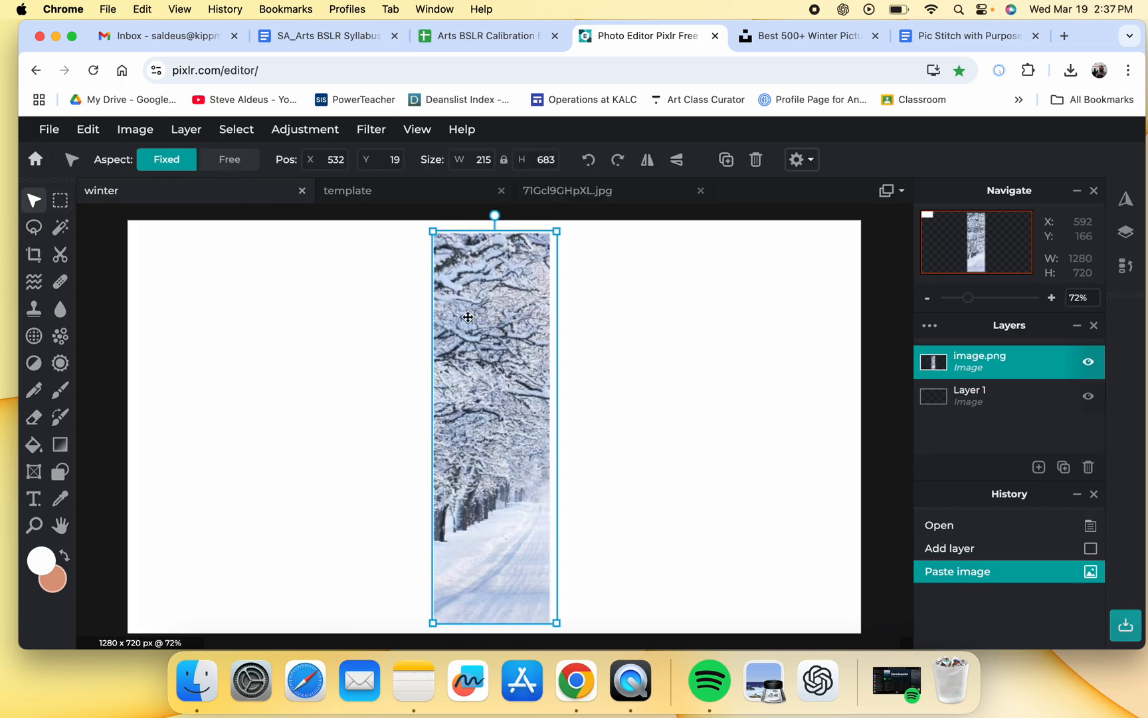
drag(475, 313, 168, 310)
key(Up)
key(Up)
key(Up)
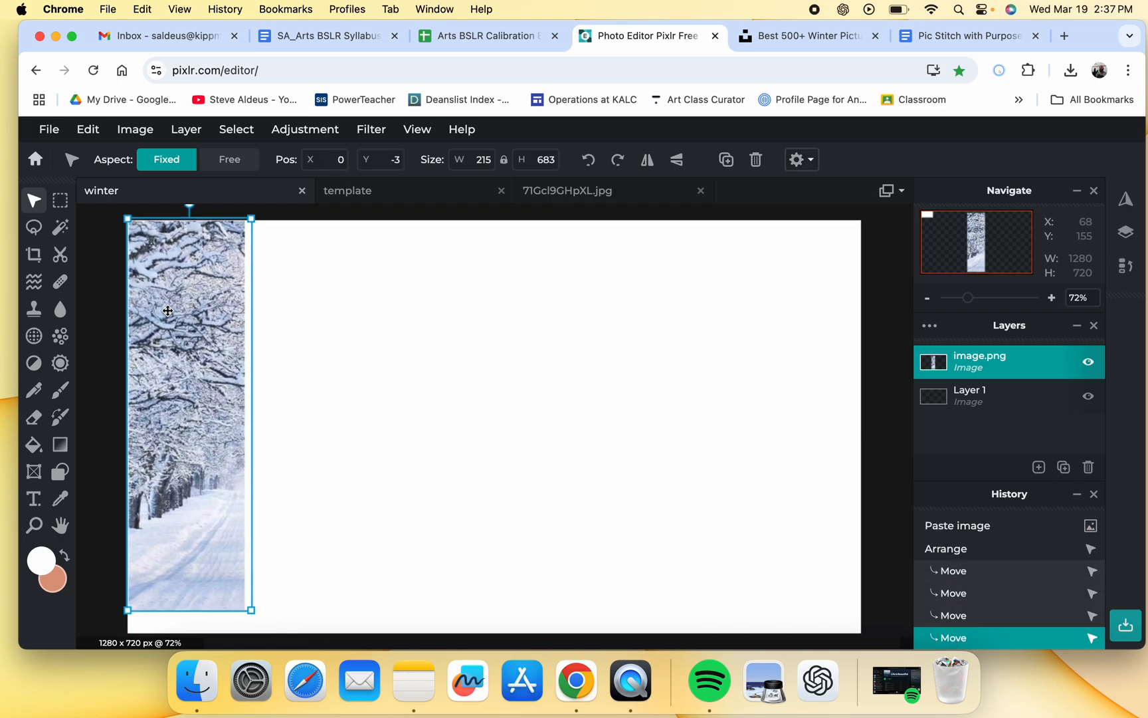
drag(253, 610, 261, 651)
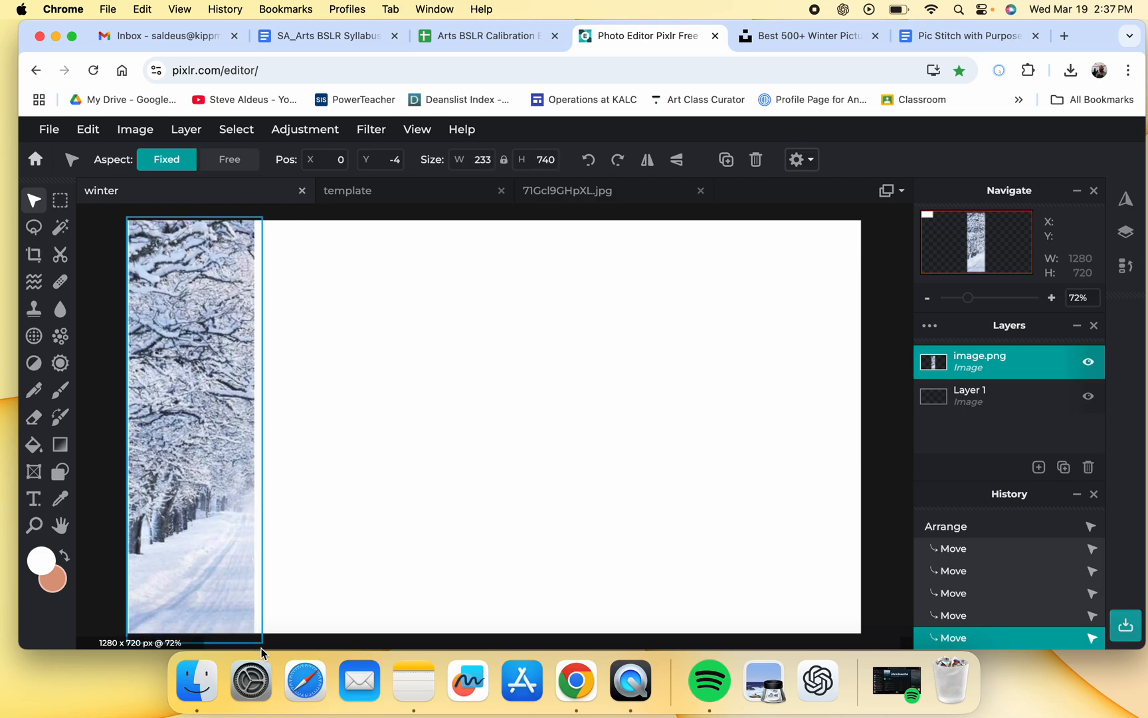
key(Left)
key(Left)
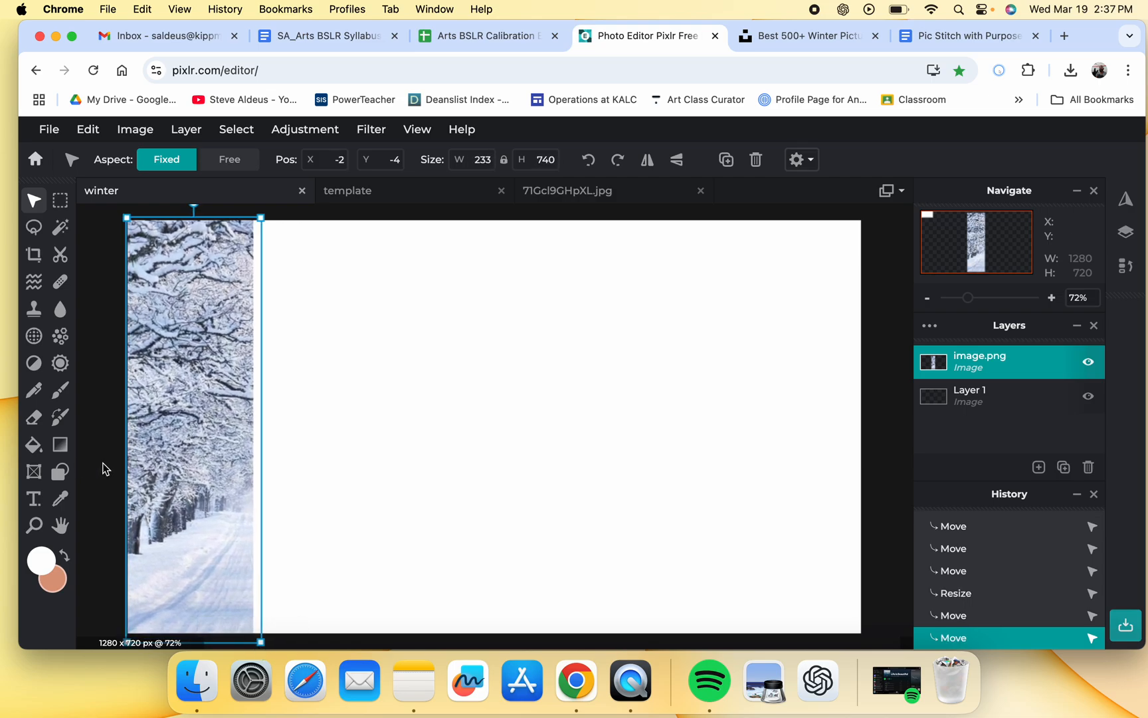
click(110, 457)
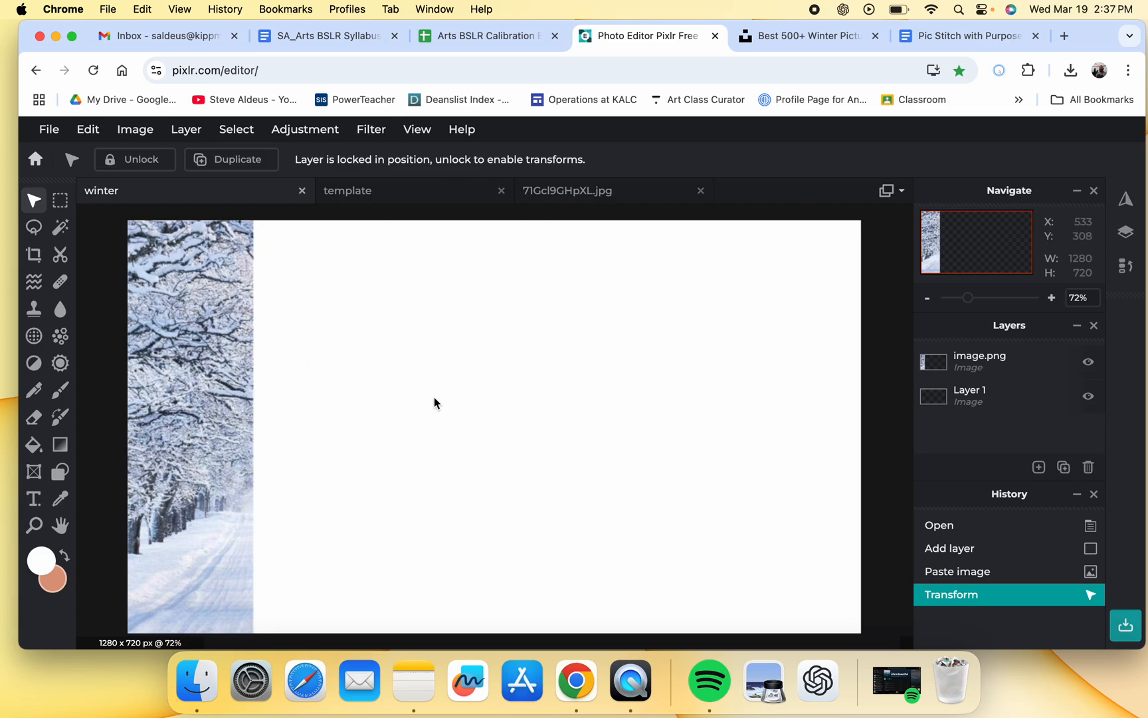
- Open the frosted red berries photo from the Desktop folder, pre-resized to Full HD at 1920 x 1278
click(46, 130)
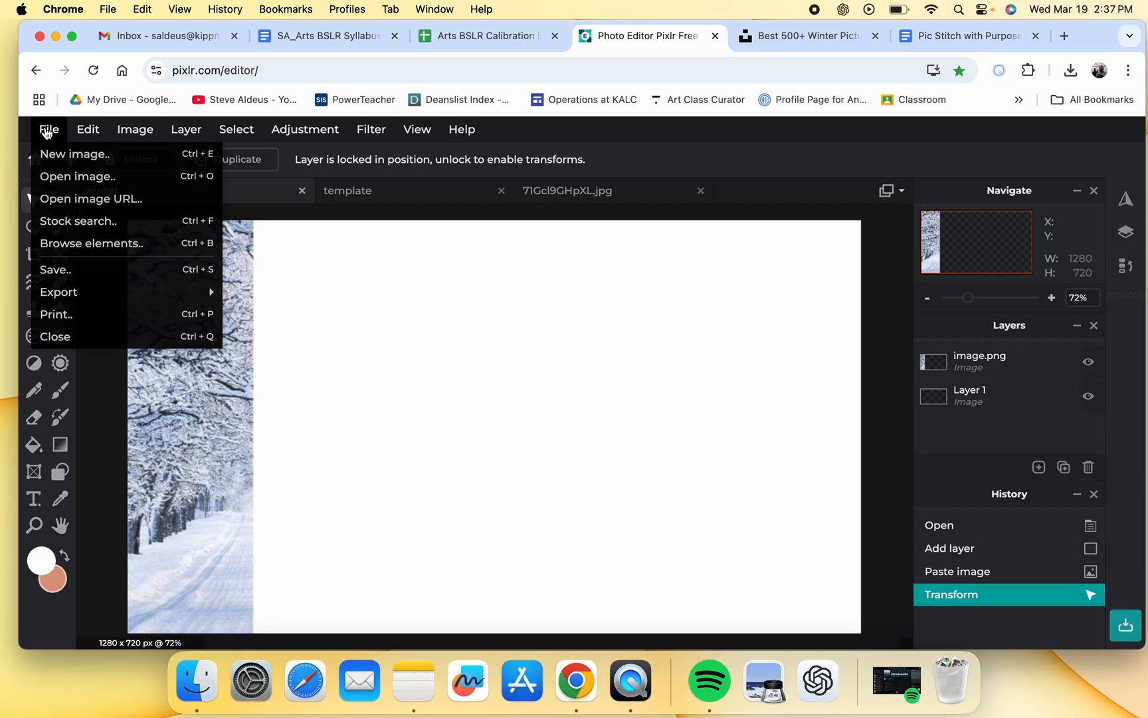
click(67, 175)
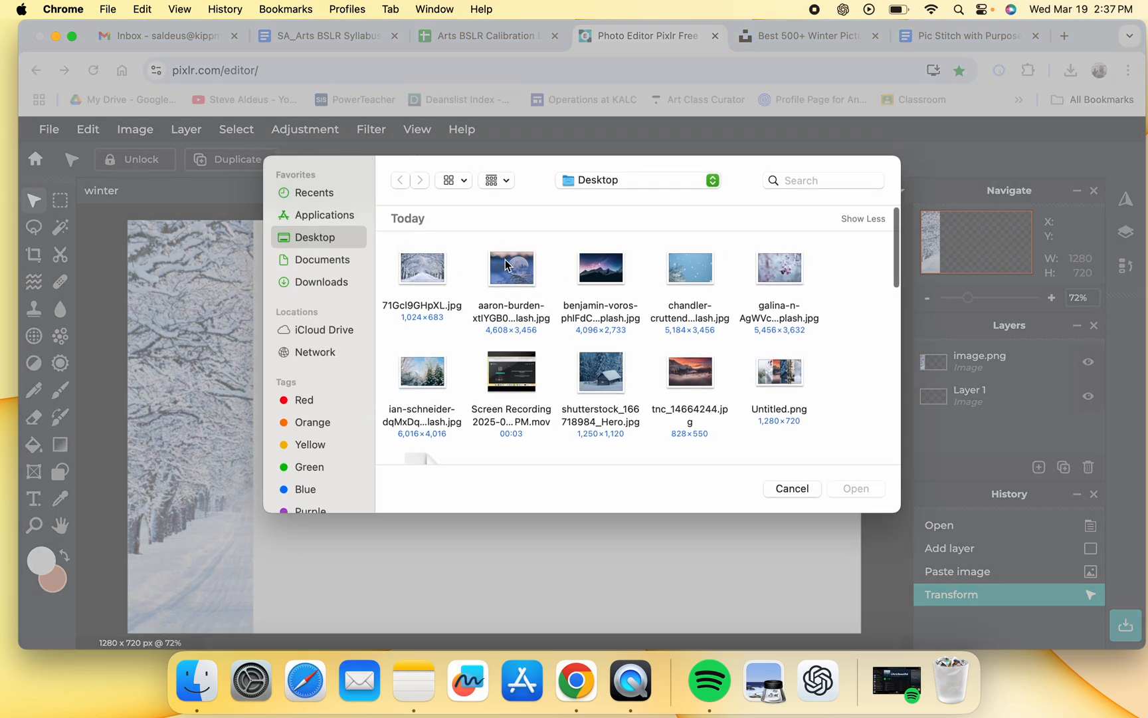
double_click(788, 268)
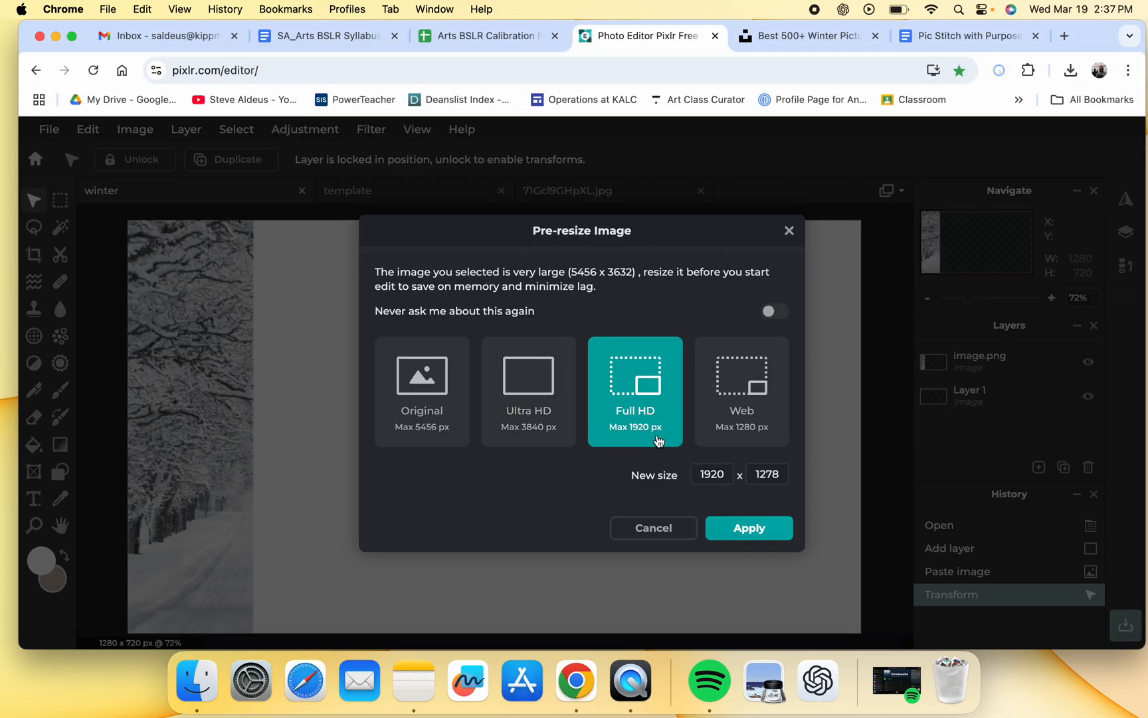
click(749, 529)
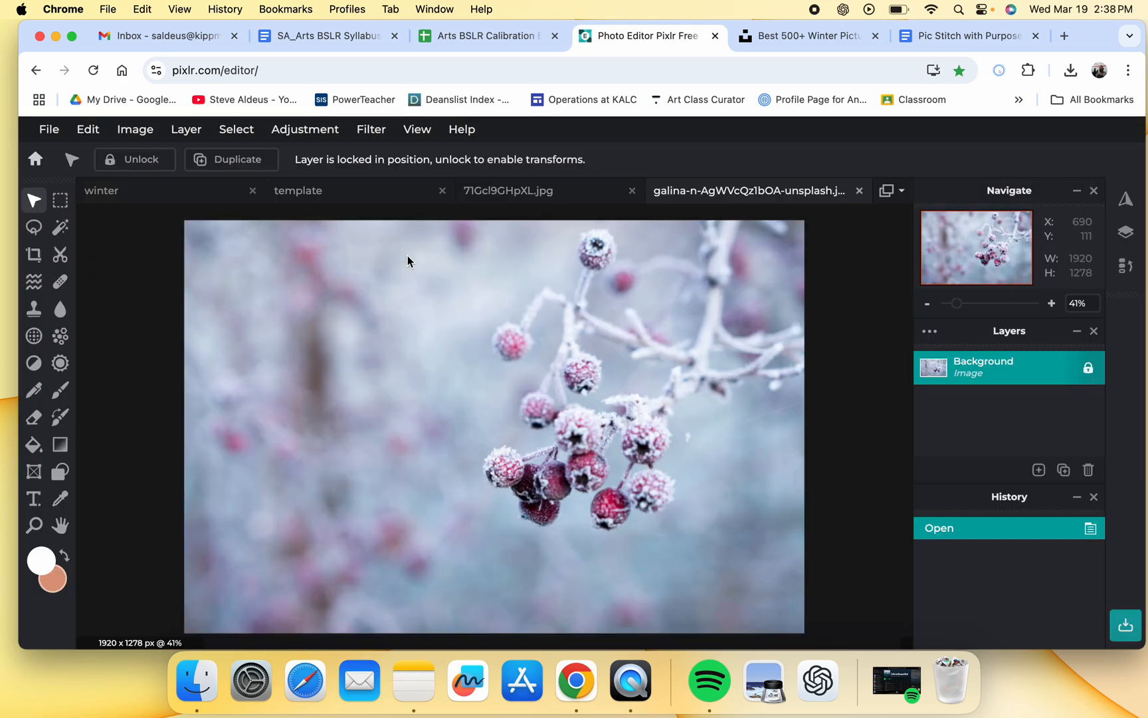
- Copy the white template strip into the berries photo as a new layer and close the 71Gcl9GHpXL.jpg image
click(368, 193)
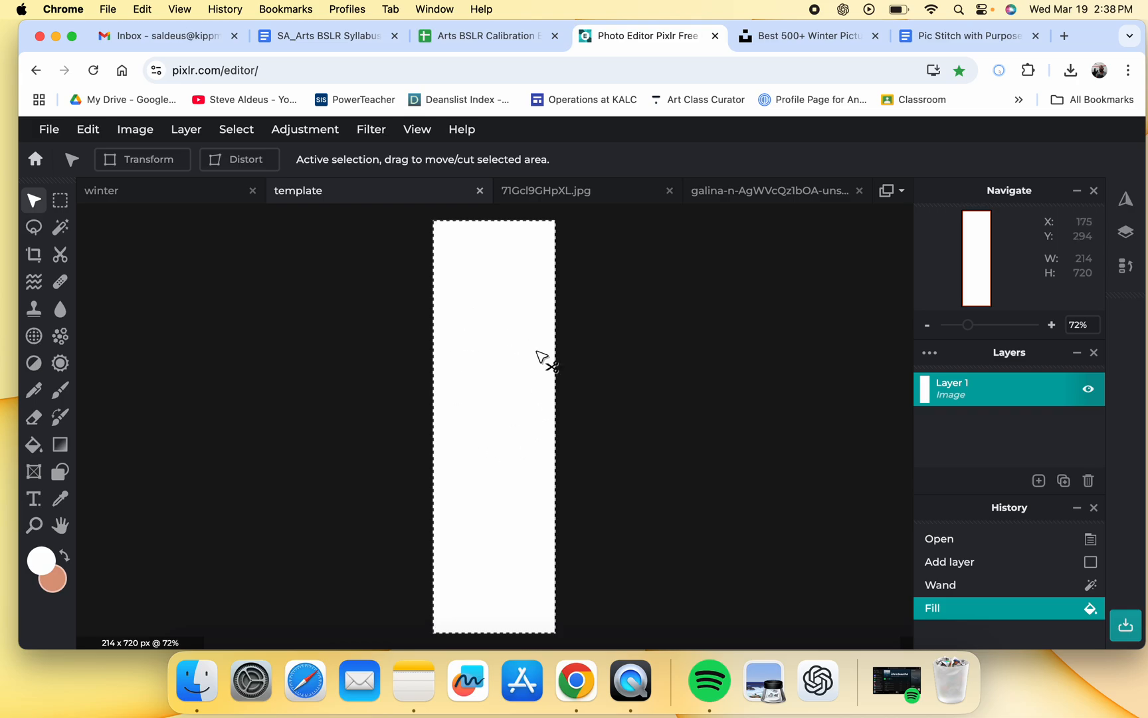
key(super+c)
key(super+c)
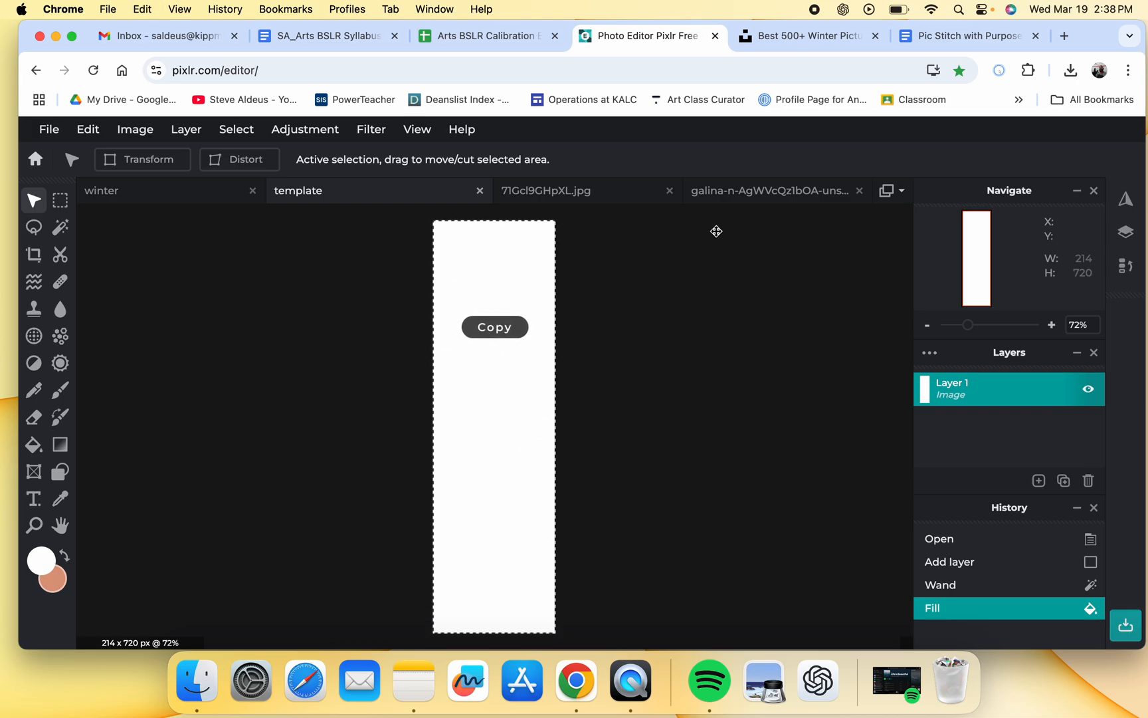
click(669, 191)
click(648, 197)
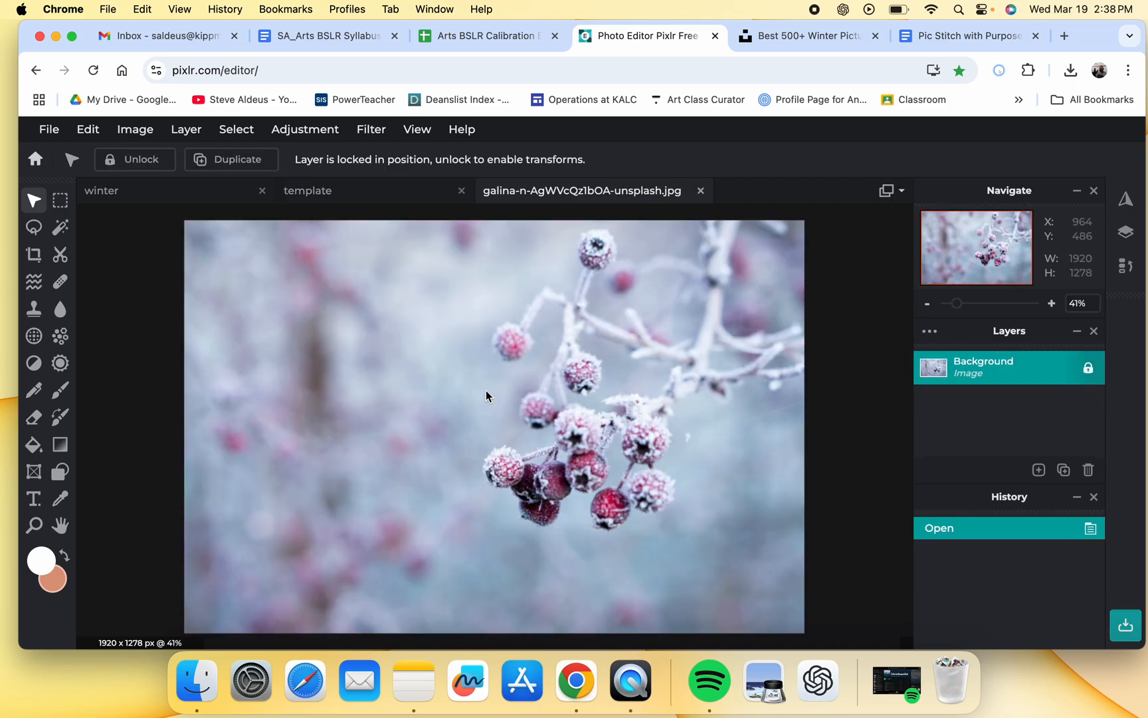
key(super+v)
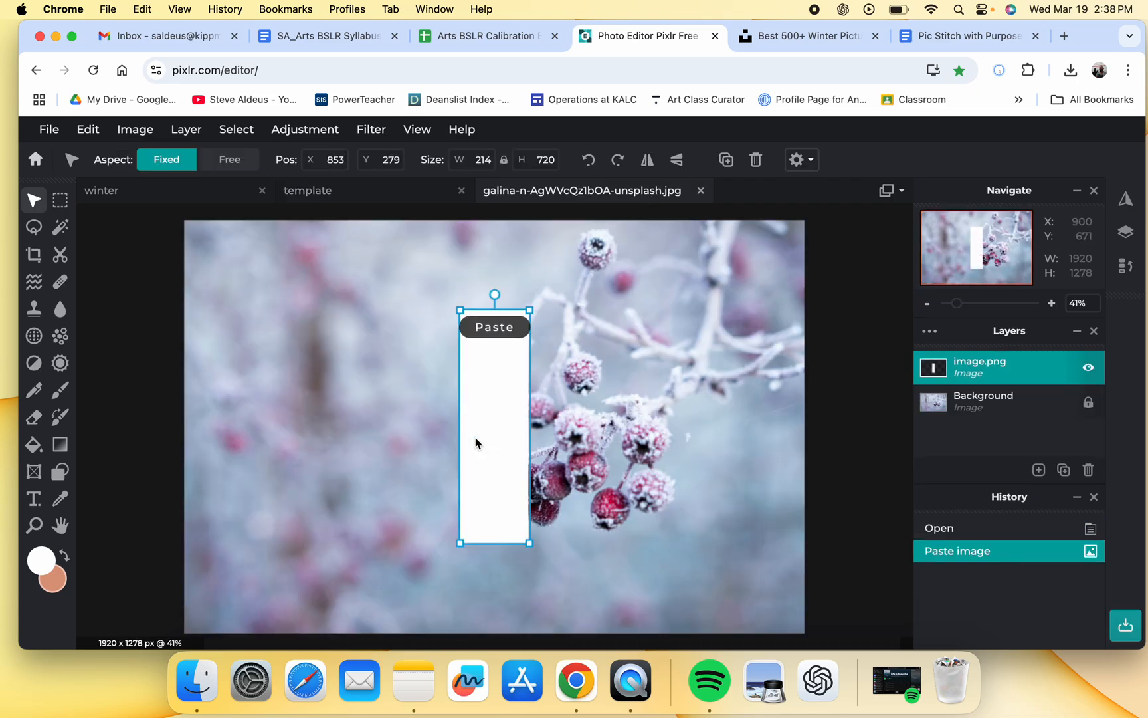
- Place the white strip over the berries at about X 1096, Y 371 and set its blend mode to Mask
drag(504, 432, 594, 439)
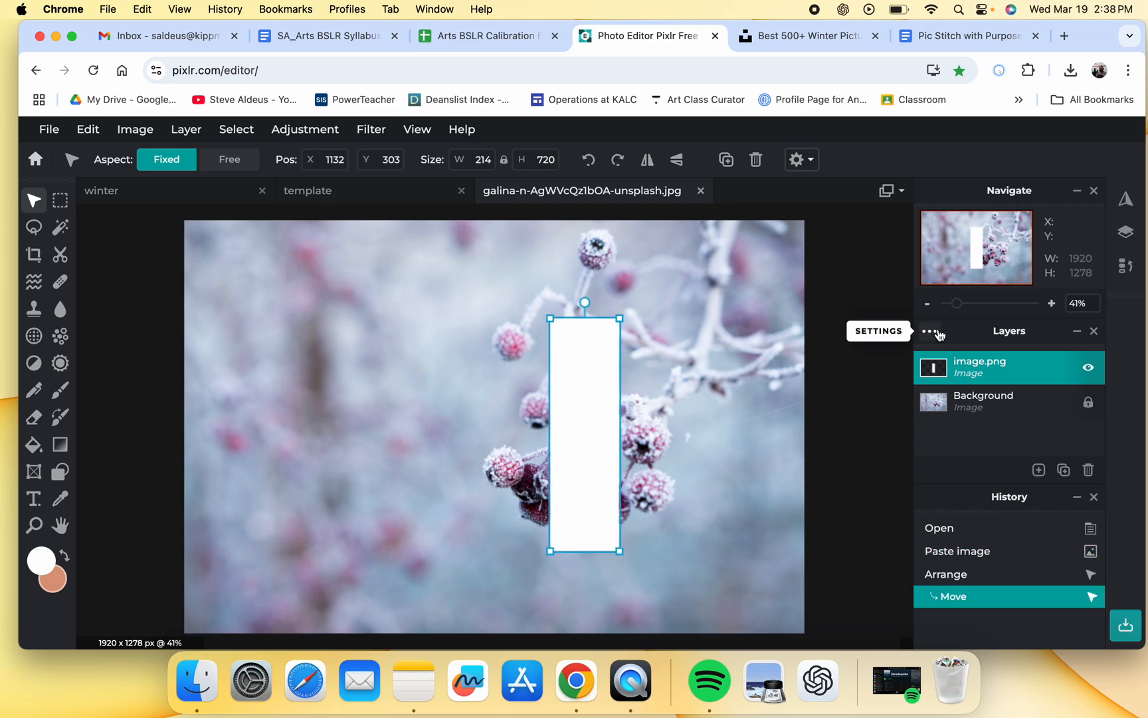
click(929, 330)
click(838, 427)
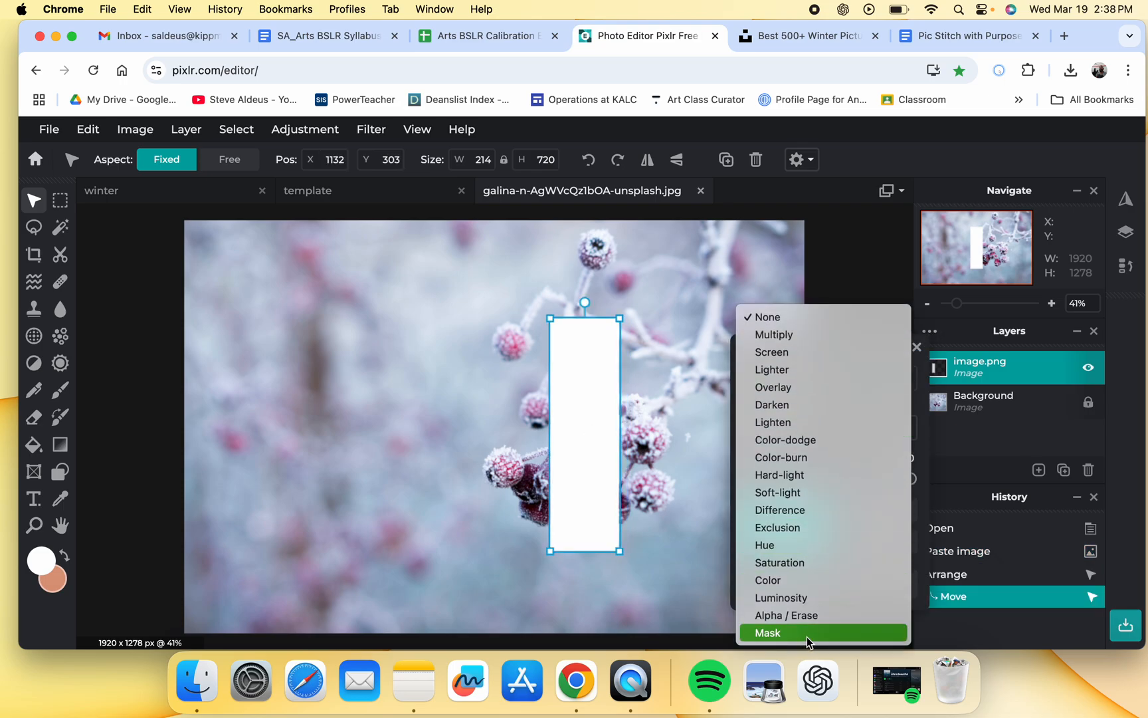
click(806, 638)
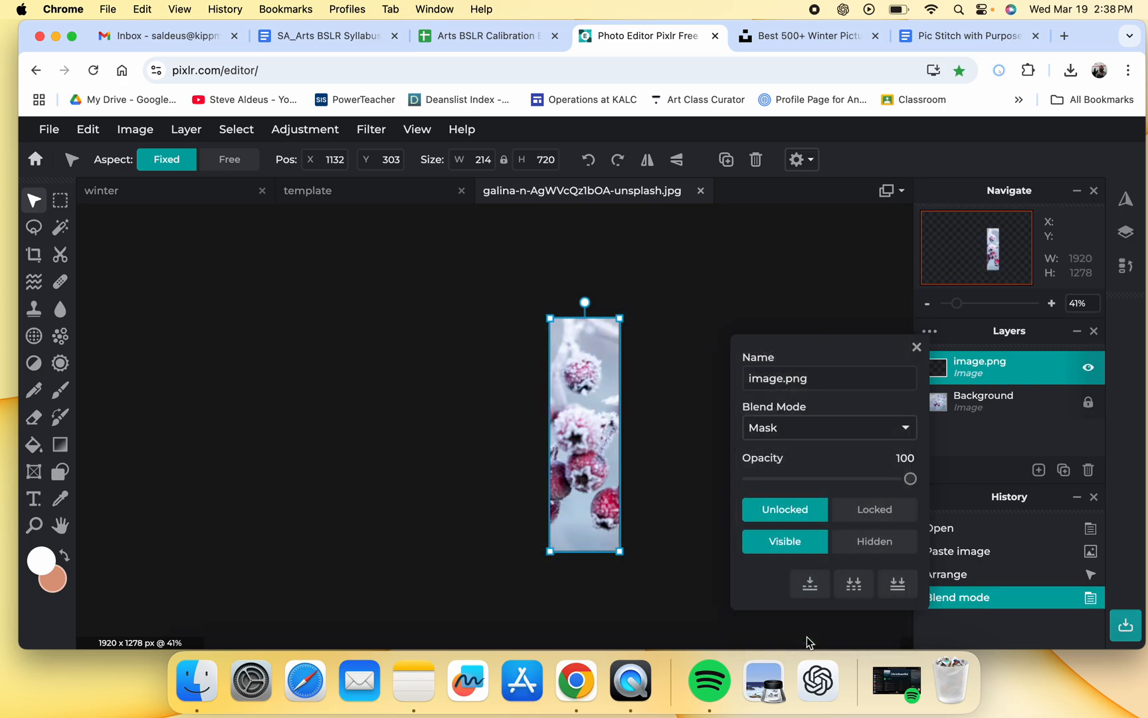
click(917, 347)
mouse_move(589, 438)
mouse_down()
mouse_move(608, 454)
mouse_move(569, 464)
mouse_move(518, 452)
mouse_move(579, 459)
mouse_up()
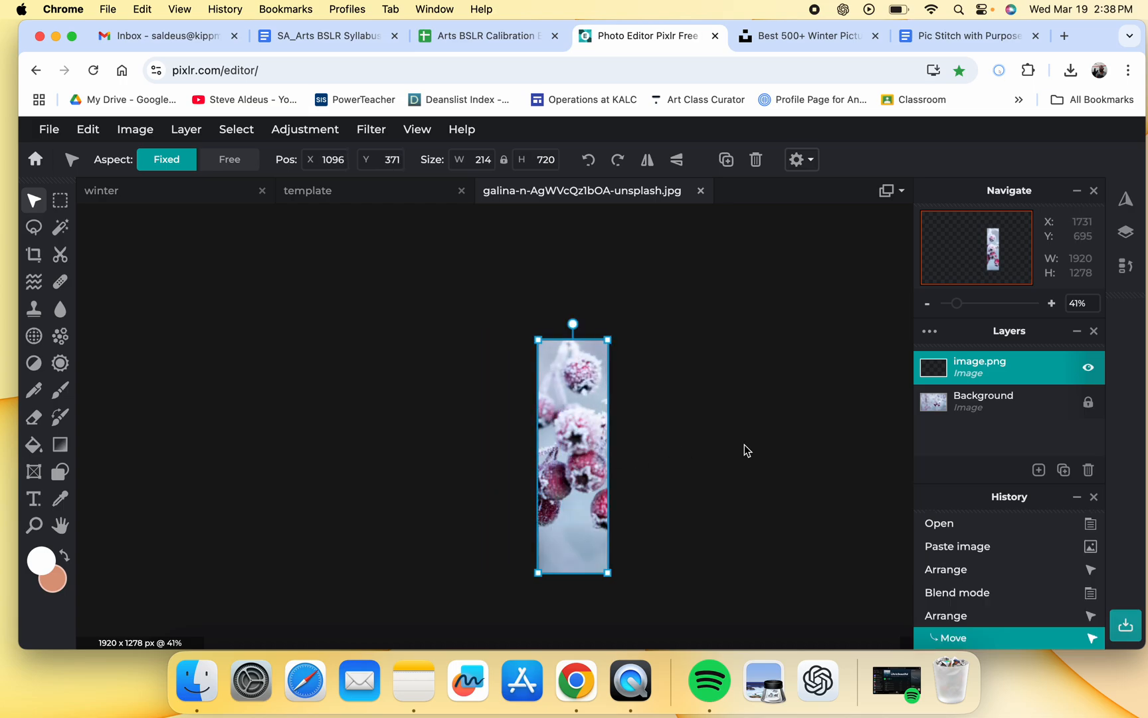
- Merge the mask down into the berries photo and copy the berry strip with a rectangular marquee of about 219 x 728
click(929, 330)
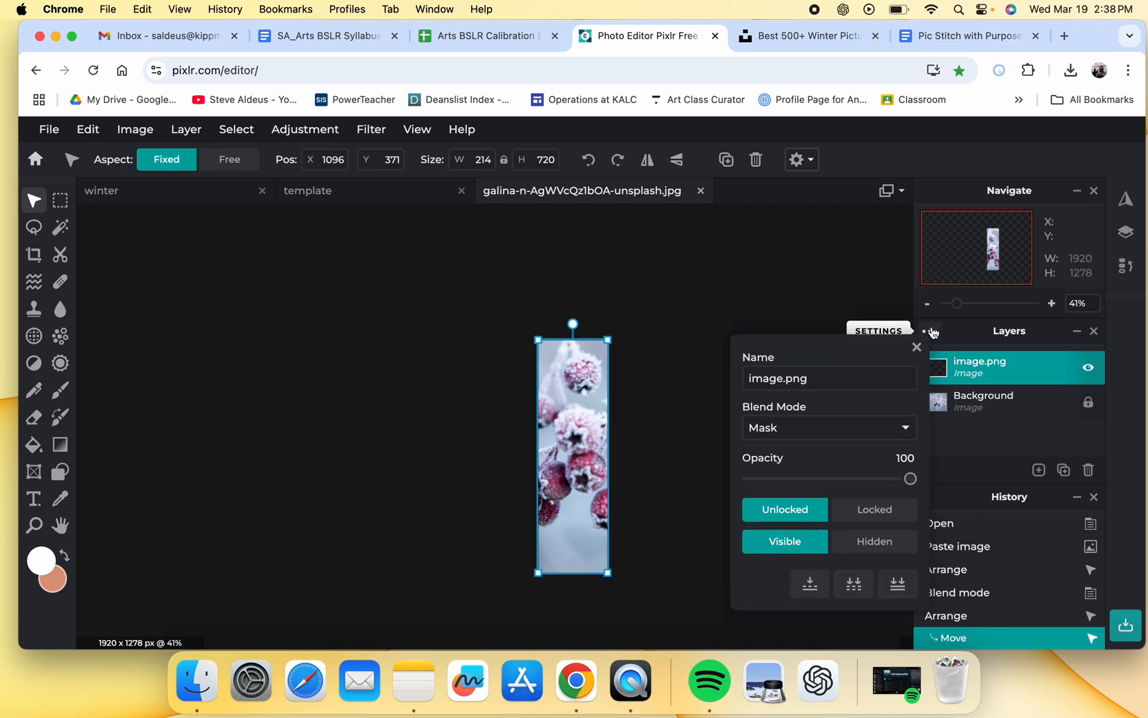
click(810, 585)
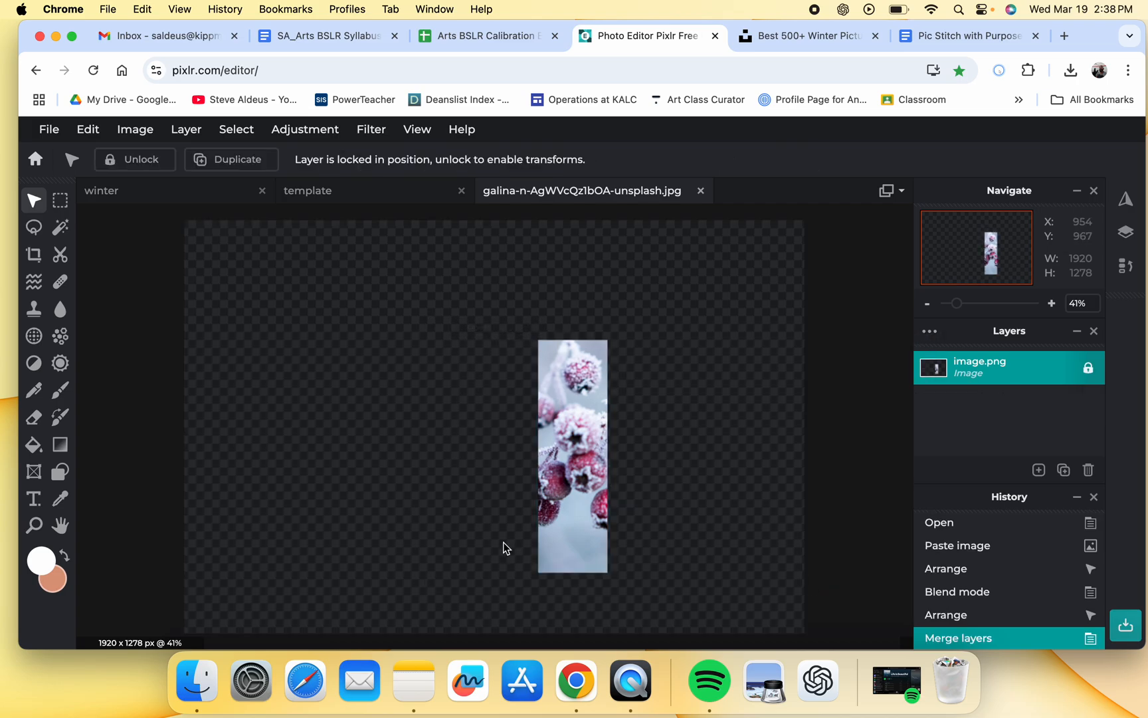
click(54, 199)
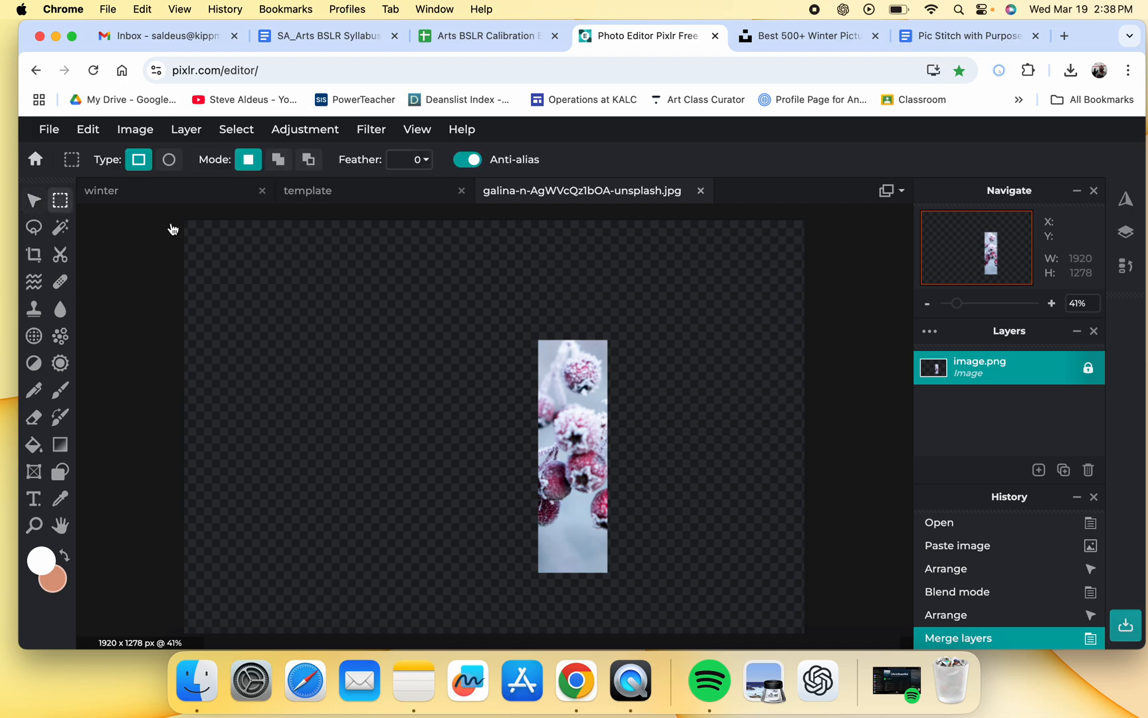
drag(538, 339, 608, 575)
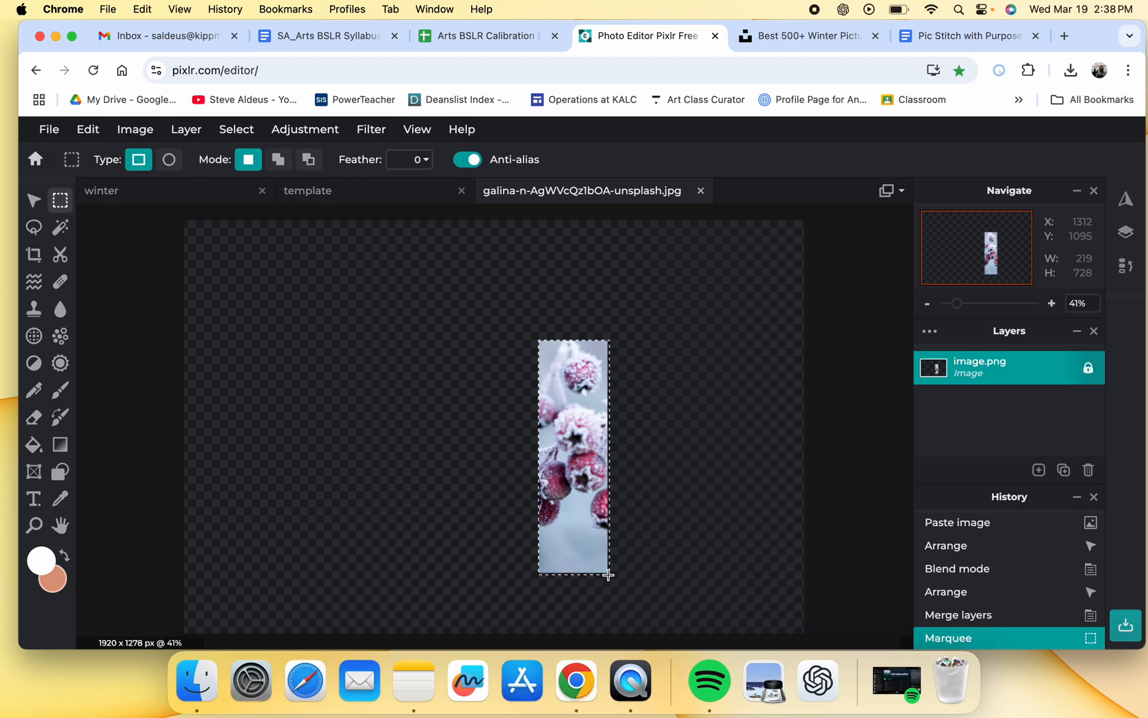
key(super+c)
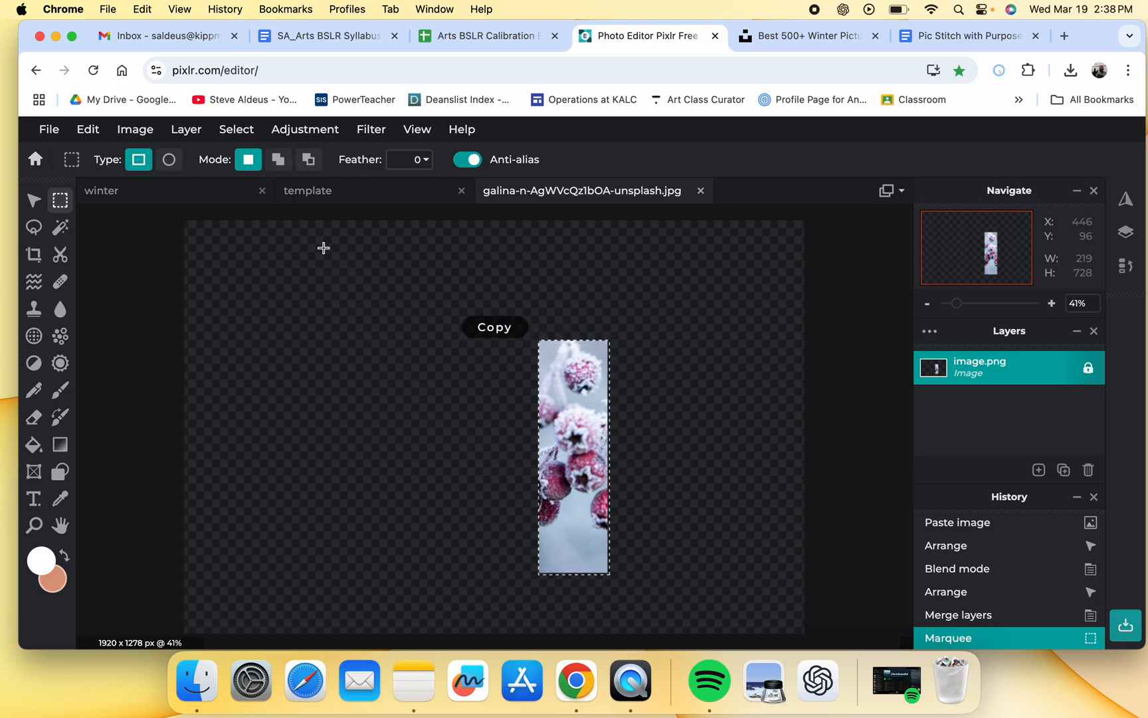
- Paste the berry strip into the winter canvas and place it against the snowy-tree strip at about X 220, Y -7
click(215, 191)
key(super+v)
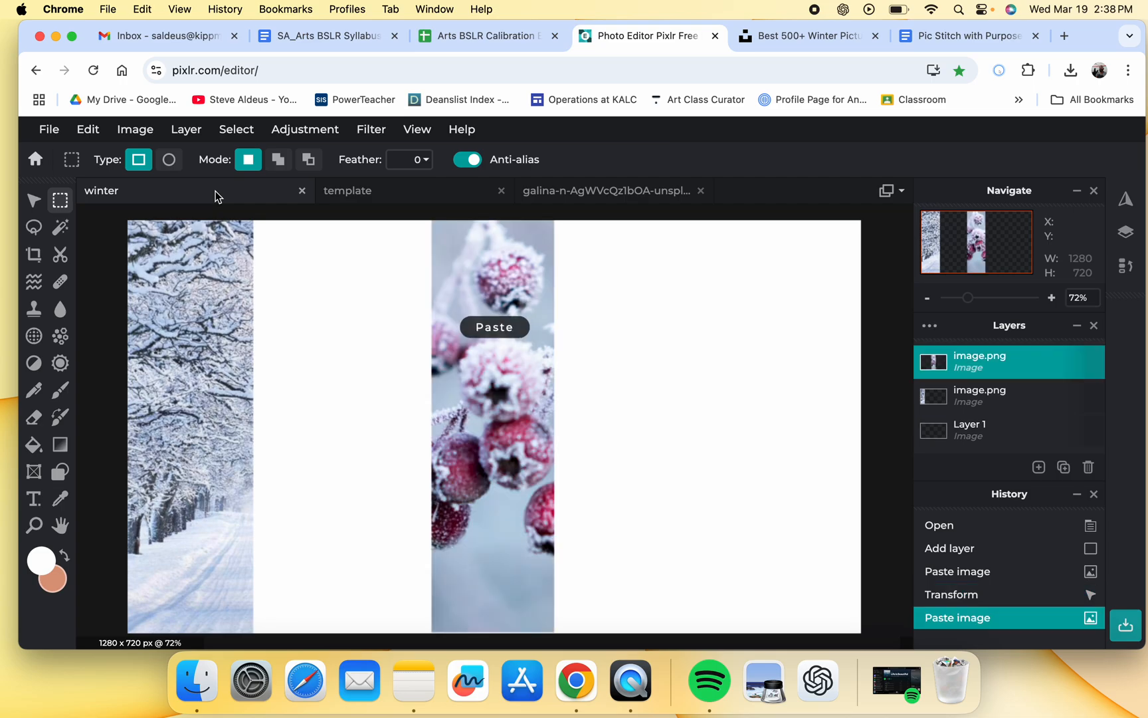
click(33, 199)
drag(471, 339, 316, 340)
key(Down)
key(Down)
key(Down)
key(Down)
key(Down)
key(Down)
key(Down)
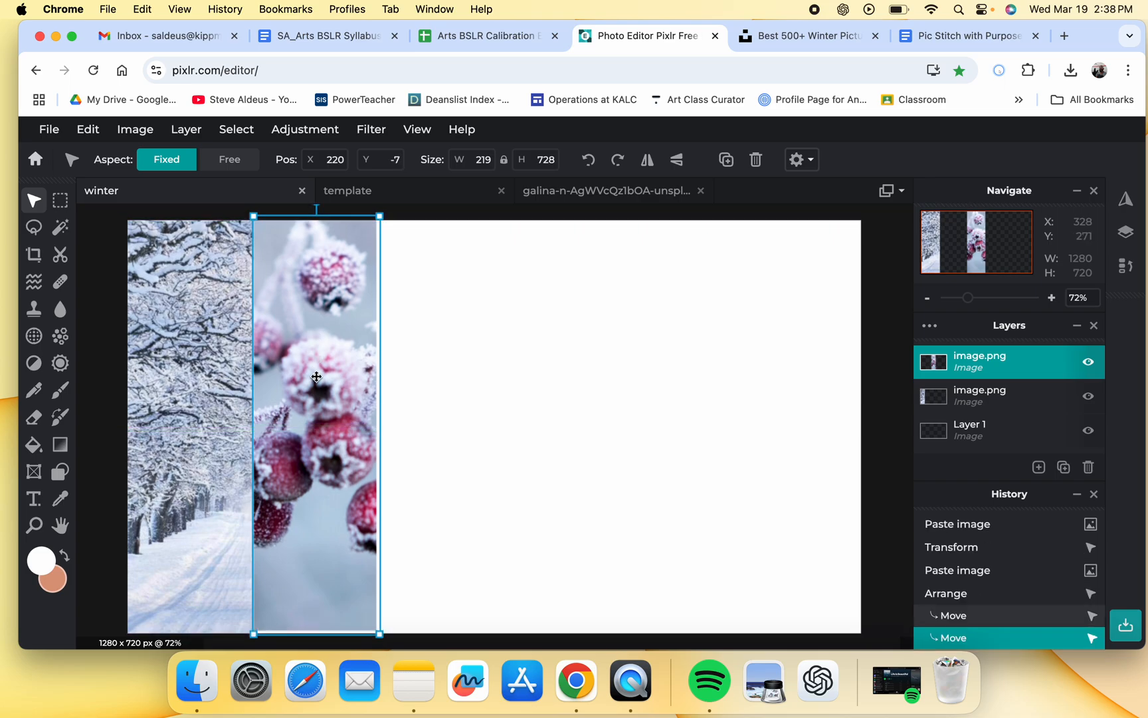
click(421, 295)
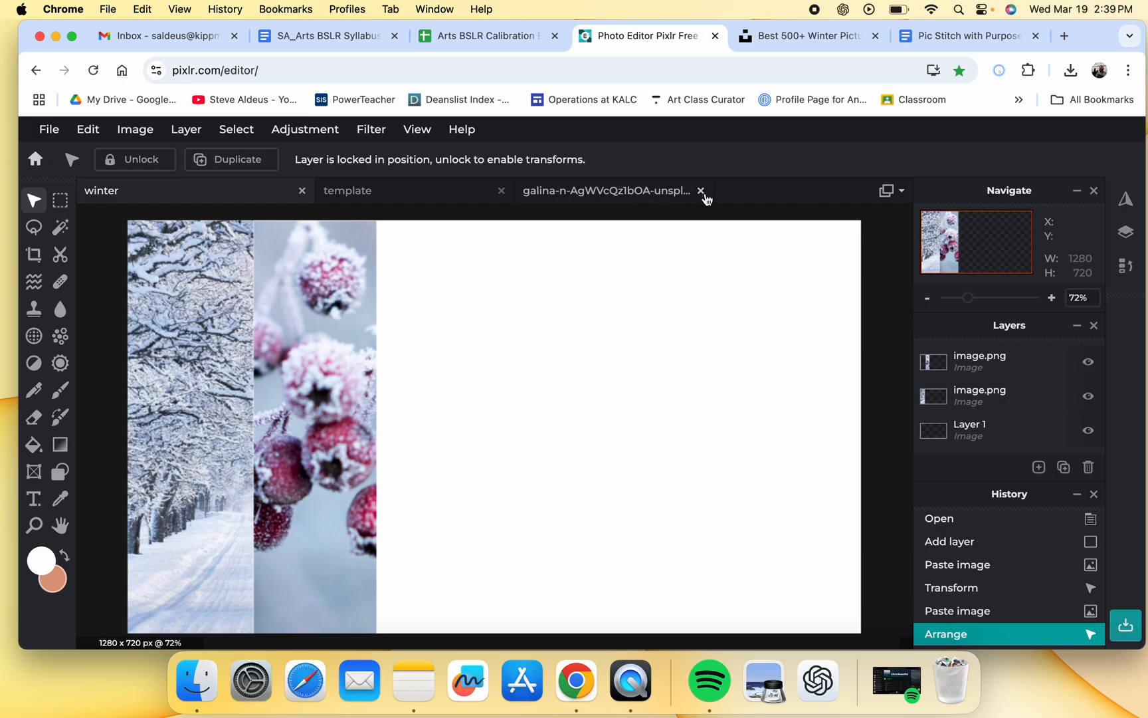
- Close the berries photo and open the frozen bubble photo, pre-resized to Full HD at 1920 x 1440
click(701, 192)
click(49, 129)
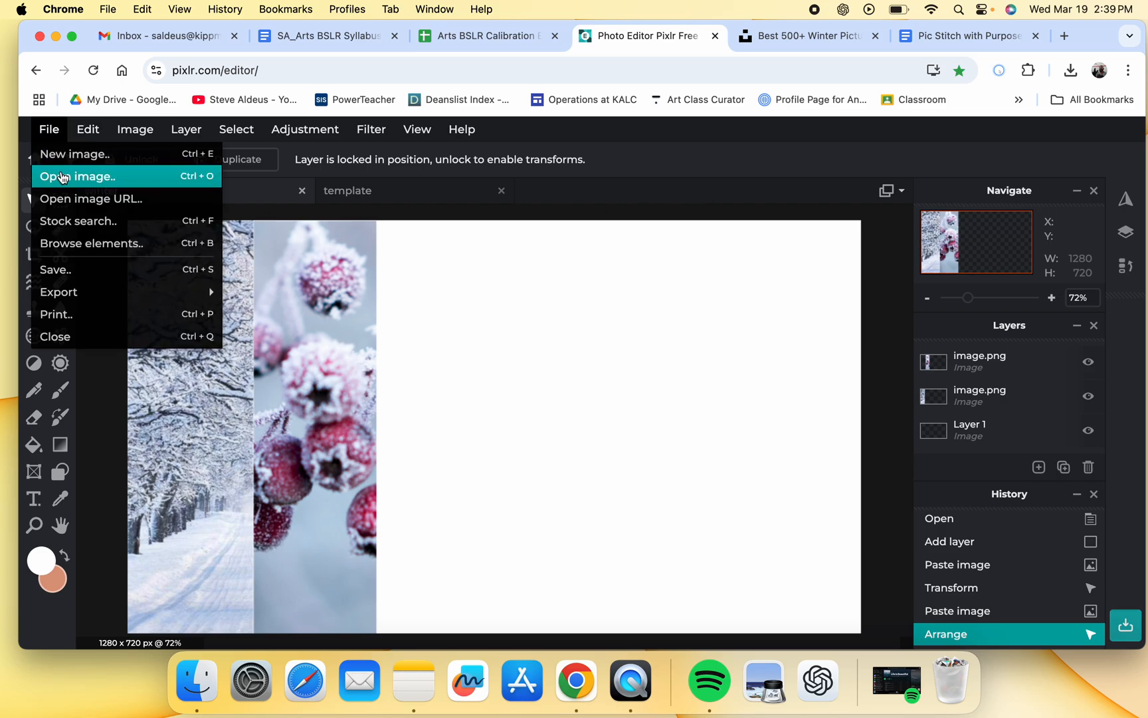
click(64, 178)
double_click(510, 275)
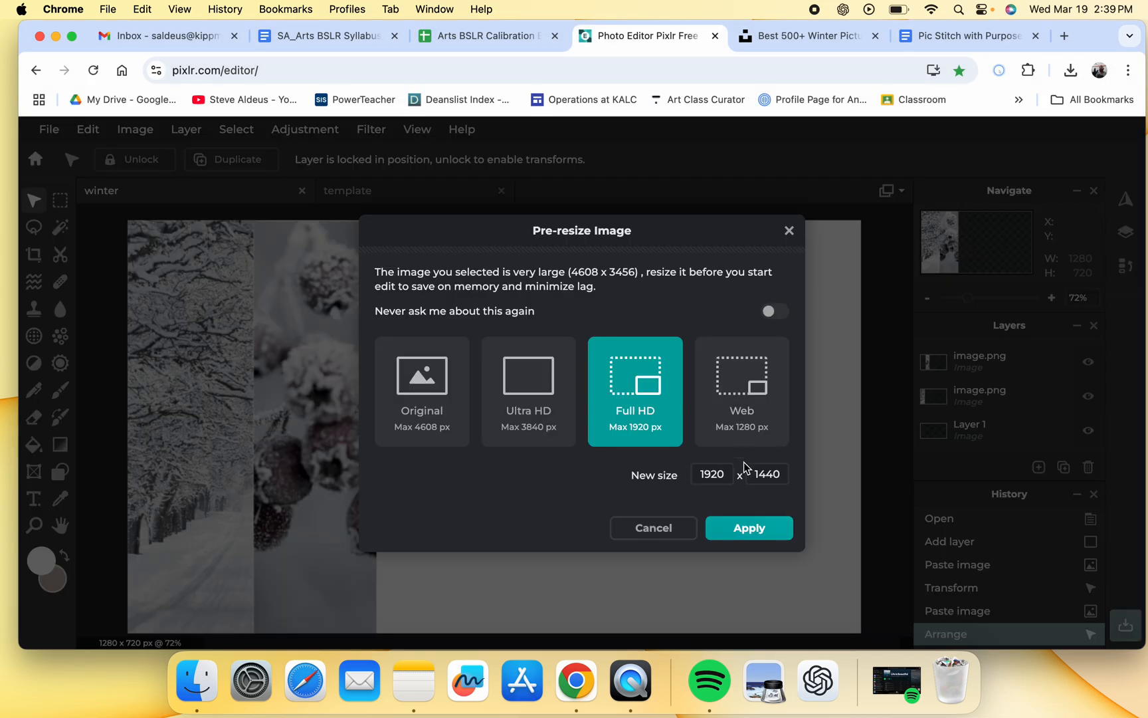
click(750, 529)
- Copy the white template strip into the bubble photo as a new layer, placed over the bubble at about X 1106, Y 236
click(309, 192)
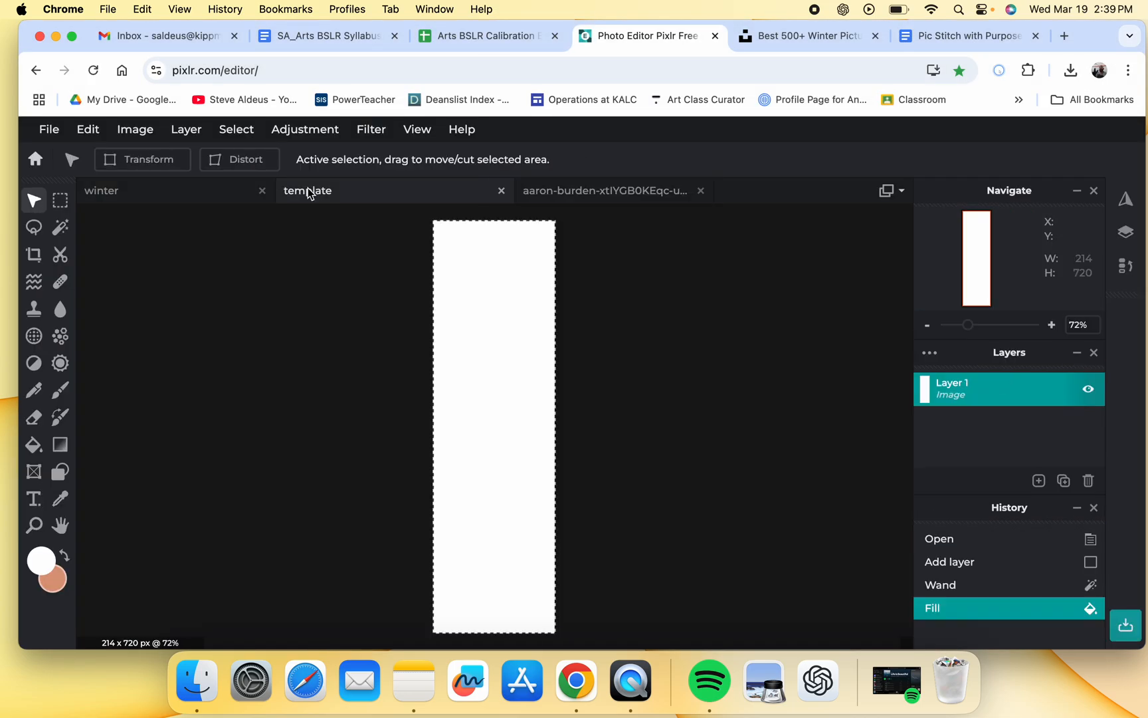
key(super+c)
click(556, 191)
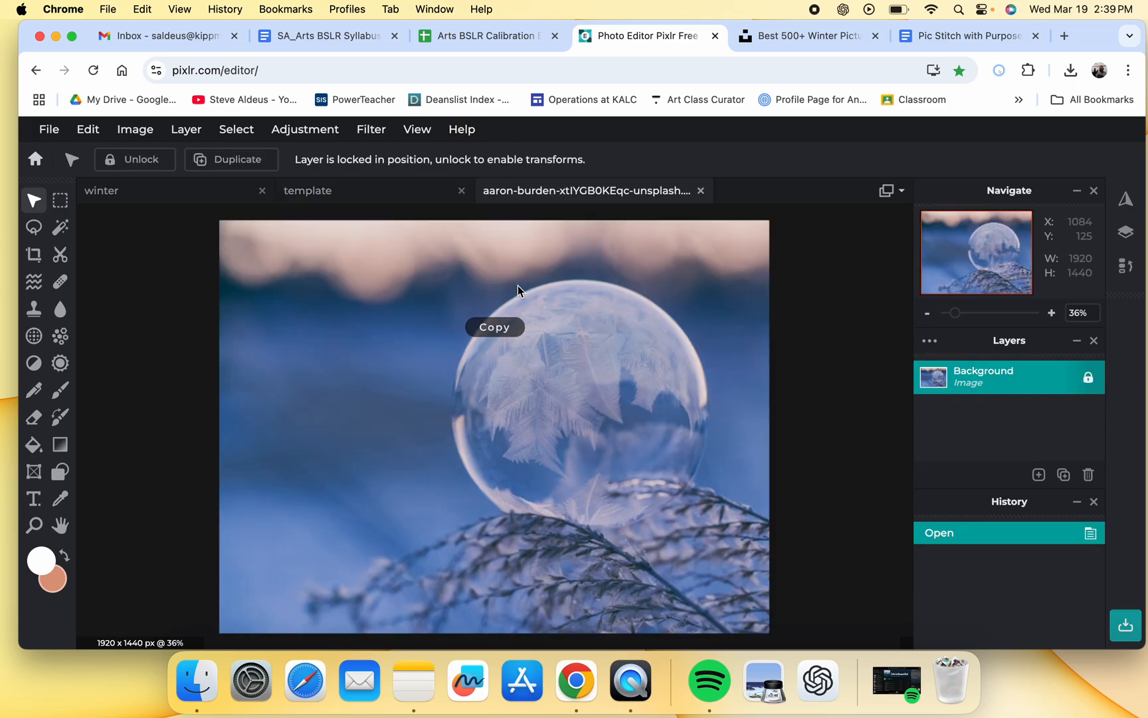
key(super+v)
drag(503, 476, 584, 445)
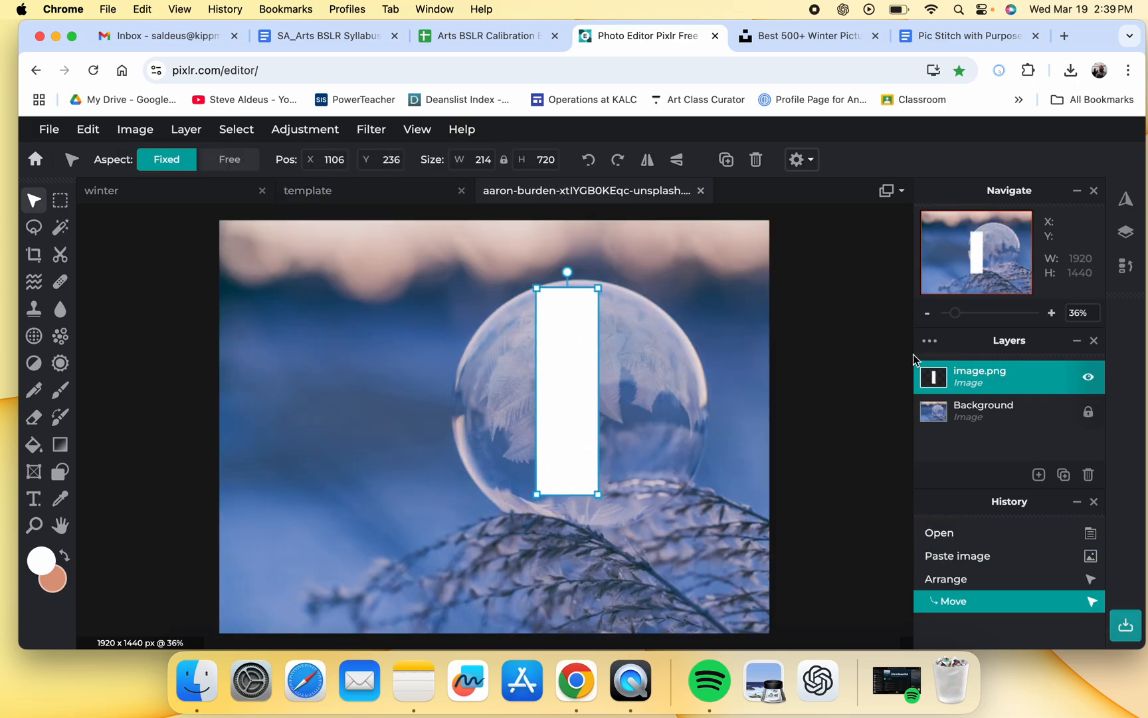
- Set the white strip's blend mode to Mask and move it over the bubble's left edge at about X 766, Y 313
click(929, 341)
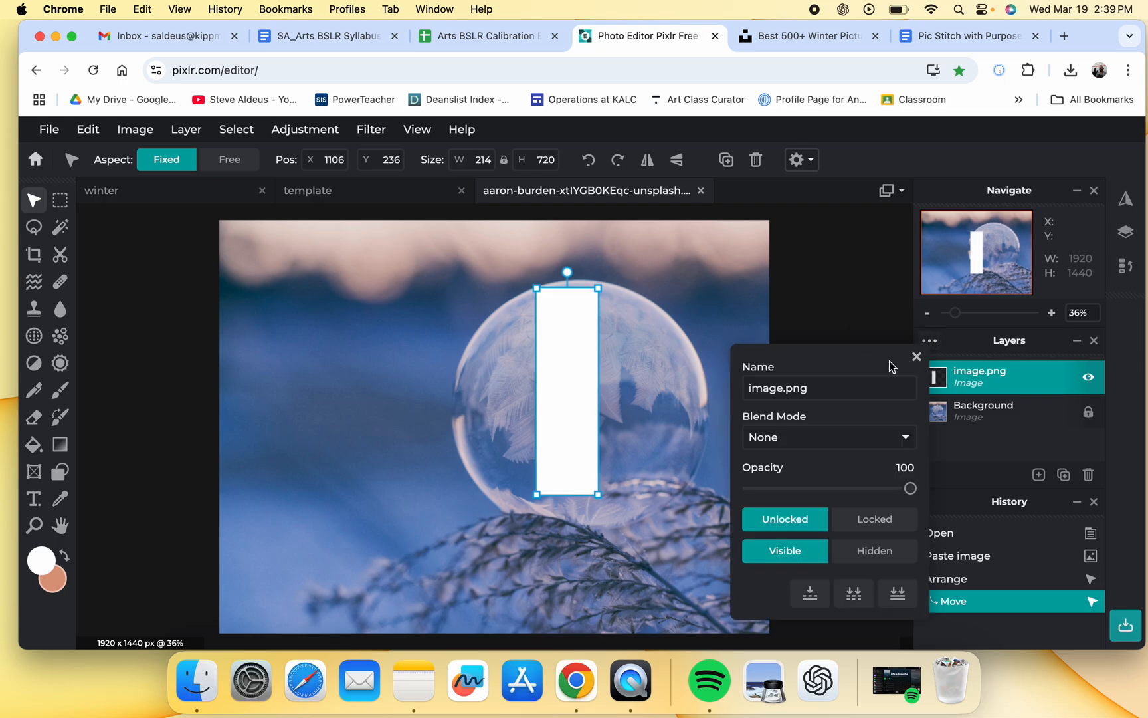
click(812, 441)
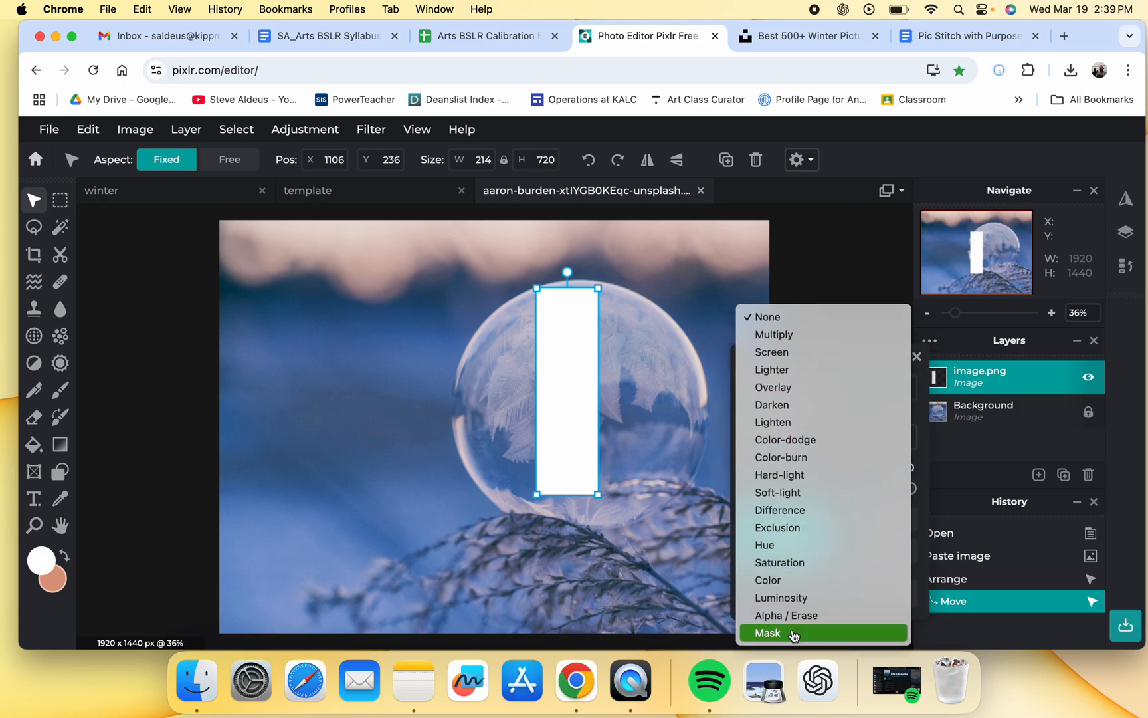
click(793, 633)
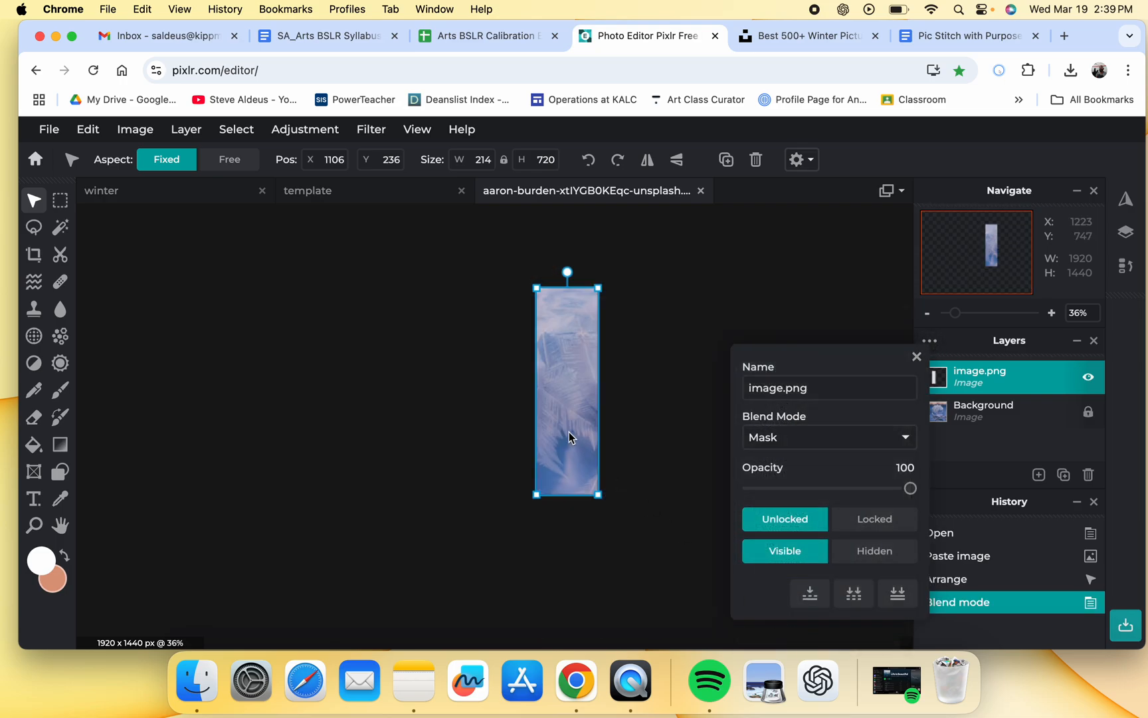
click(915, 357)
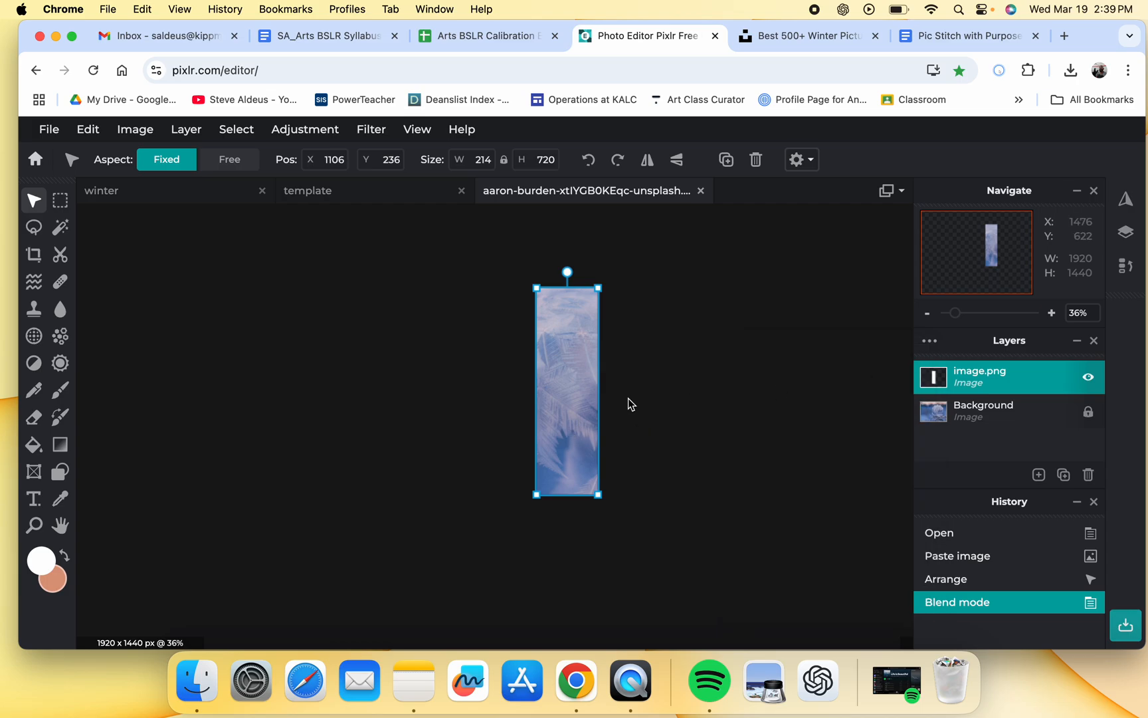
drag(542, 401, 444, 422)
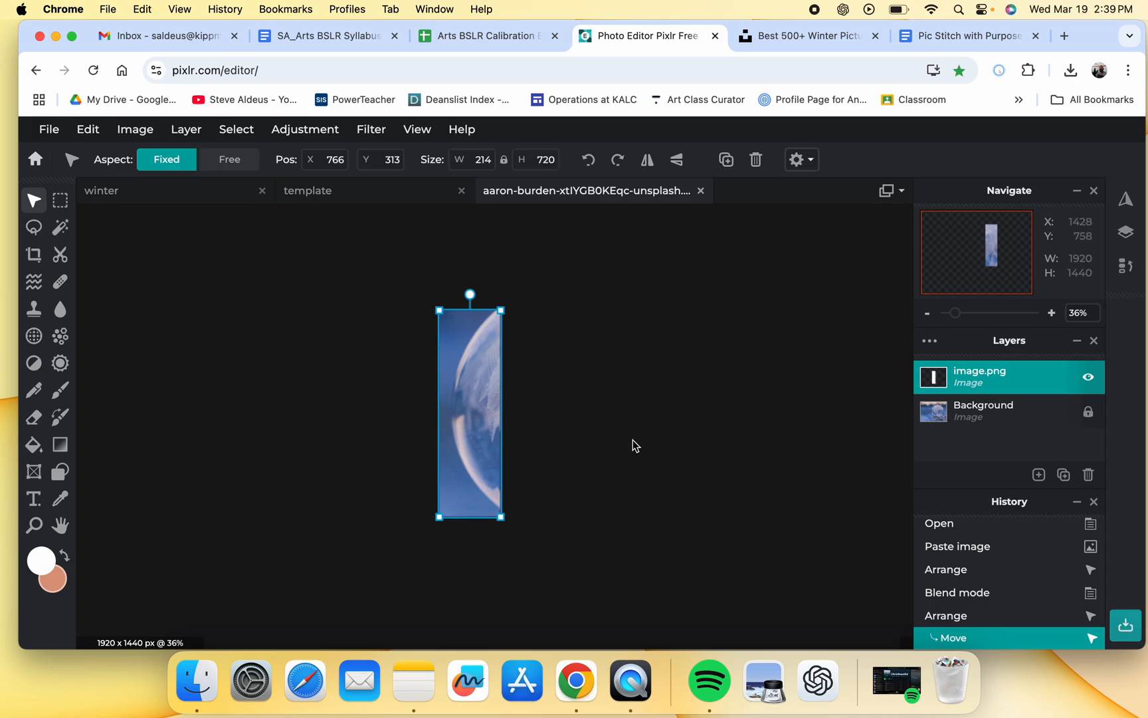
- Merge the mask down into the bubble photo and copy the bubble strip with a rectangular marquee of about 227 x 736
click(930, 342)
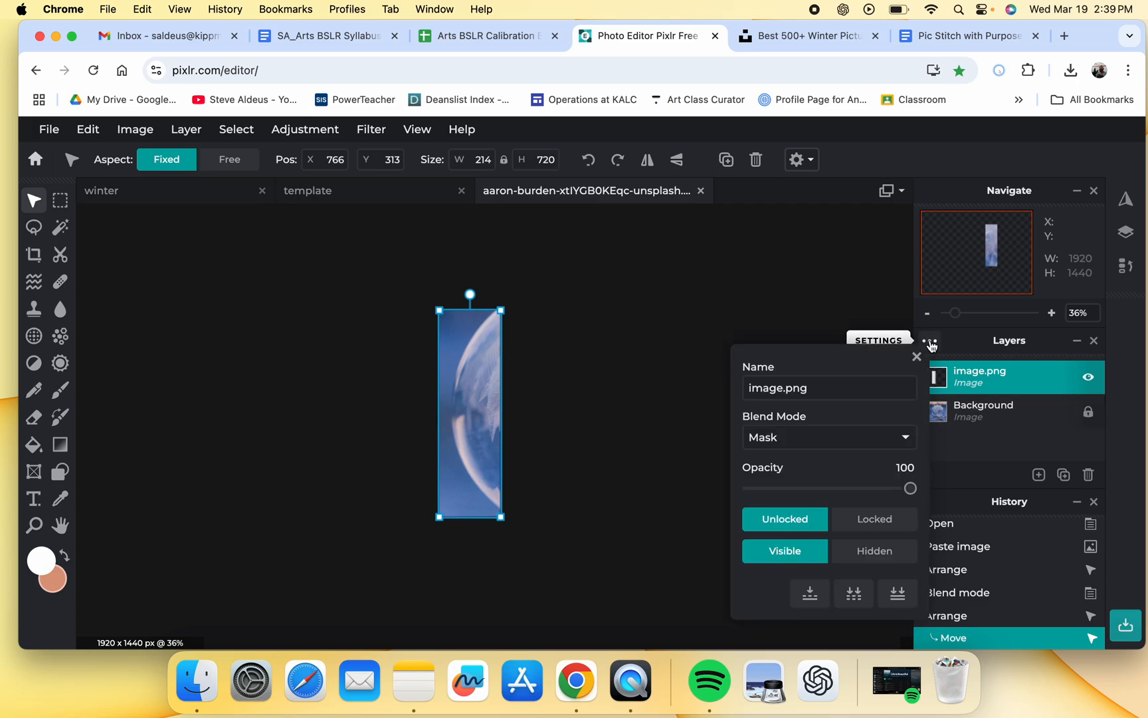
click(815, 591)
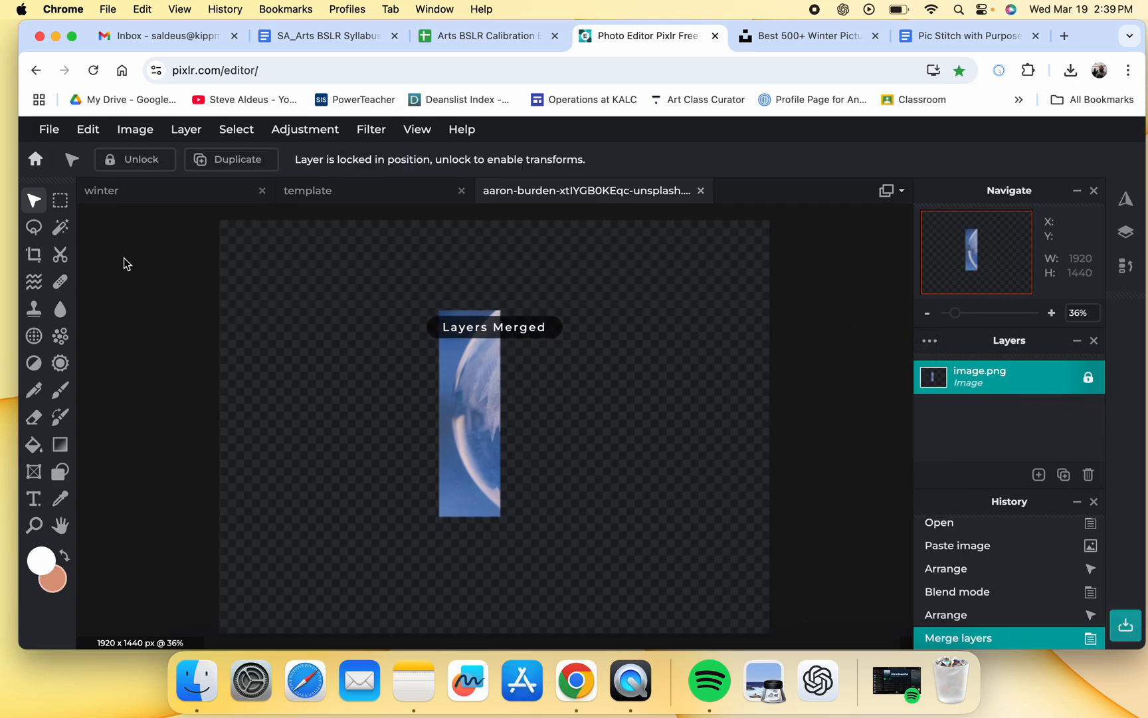
key(m)
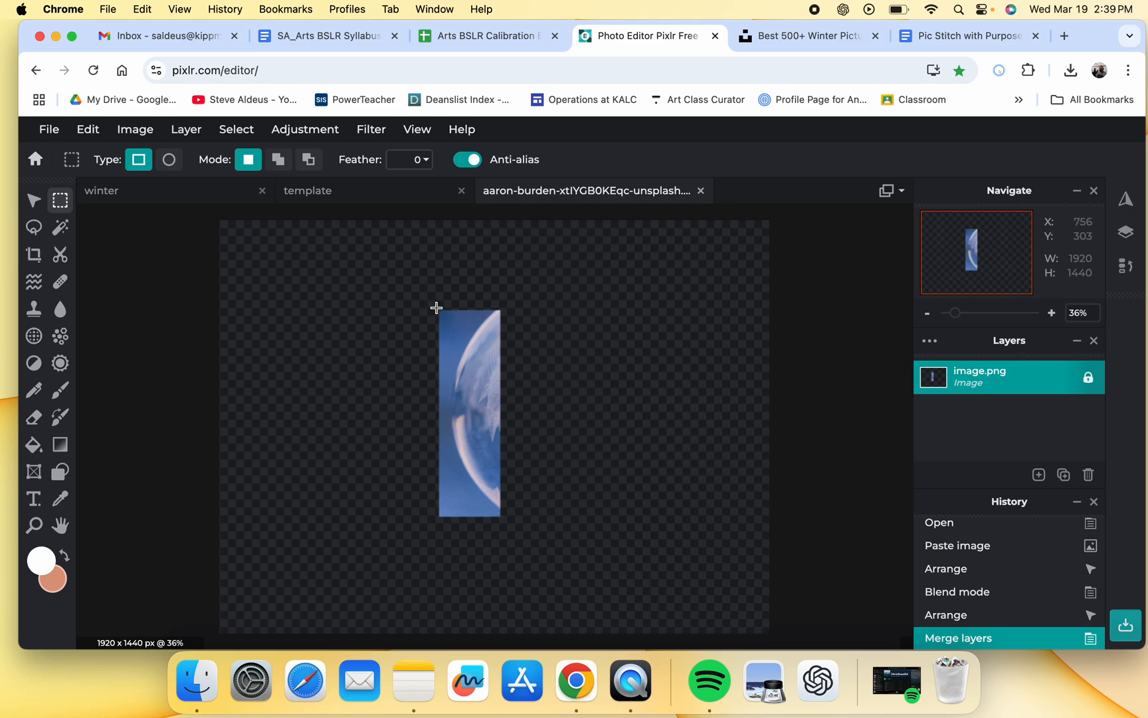
drag(438, 307, 503, 518)
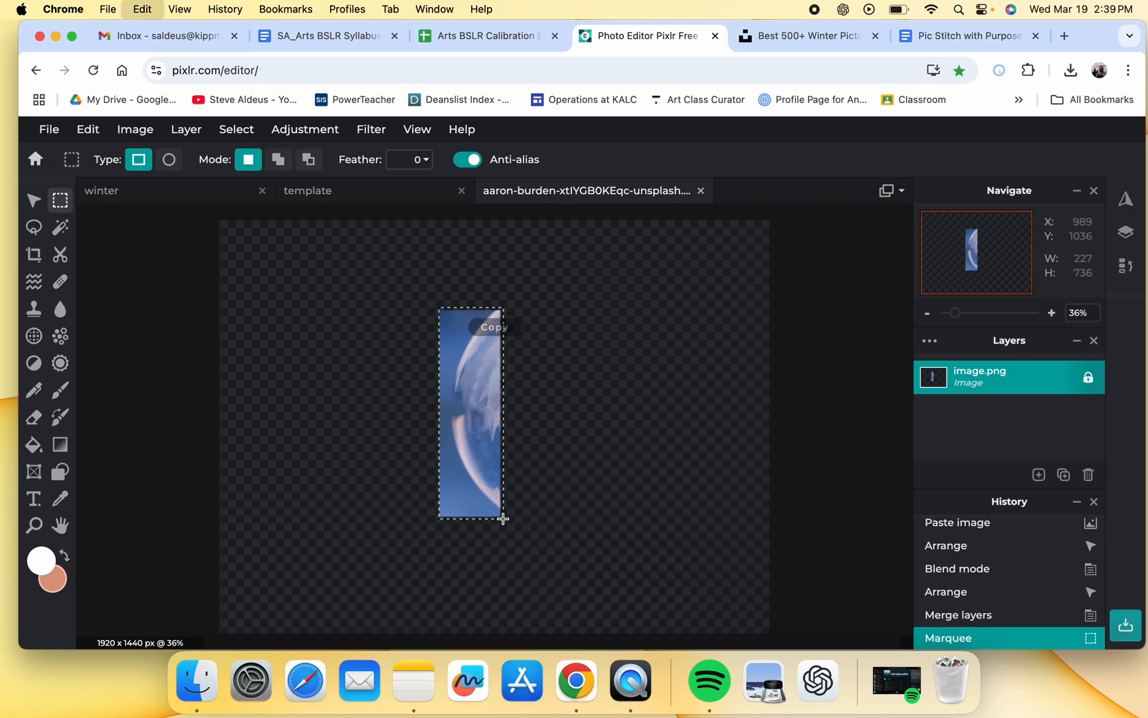
key(super+c)
- Paste the bubble strip into the winter canvas and place it against the berry strip at about X 432, Y -8
click(164, 193)
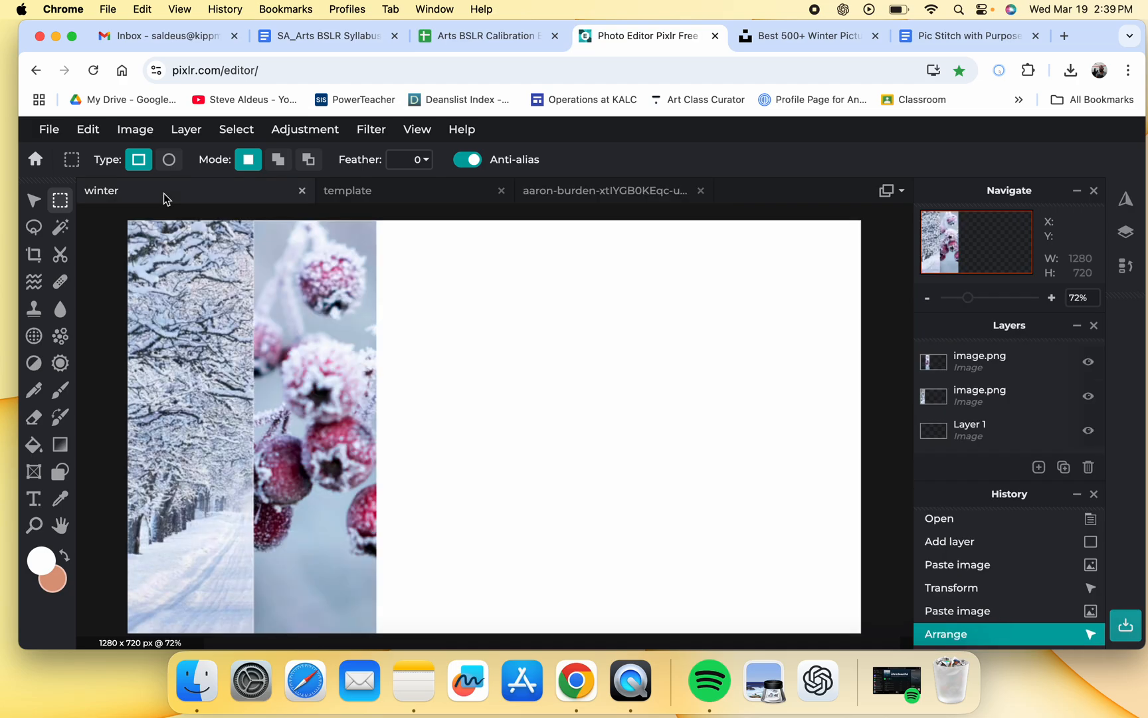
key(super+v)
click(24, 202)
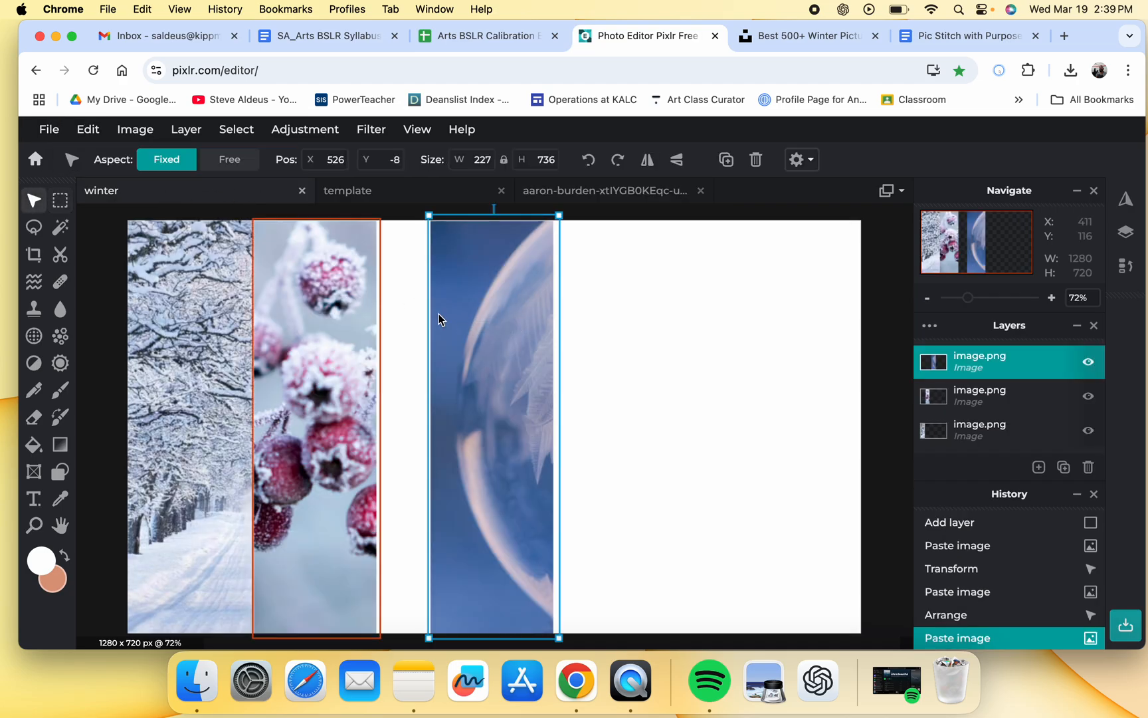
drag(472, 317, 424, 319)
key(Left)
key(Left)
key(Left)
key(Left)
key(Left)
key(Left)
key(Left)
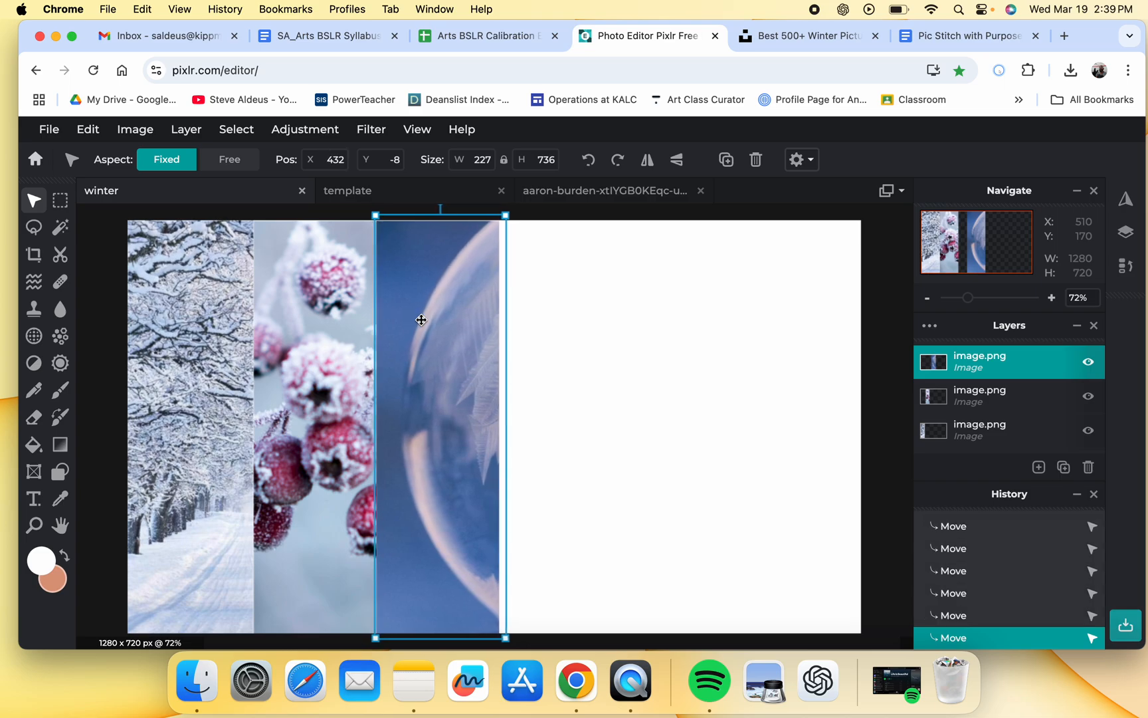
click(693, 502)
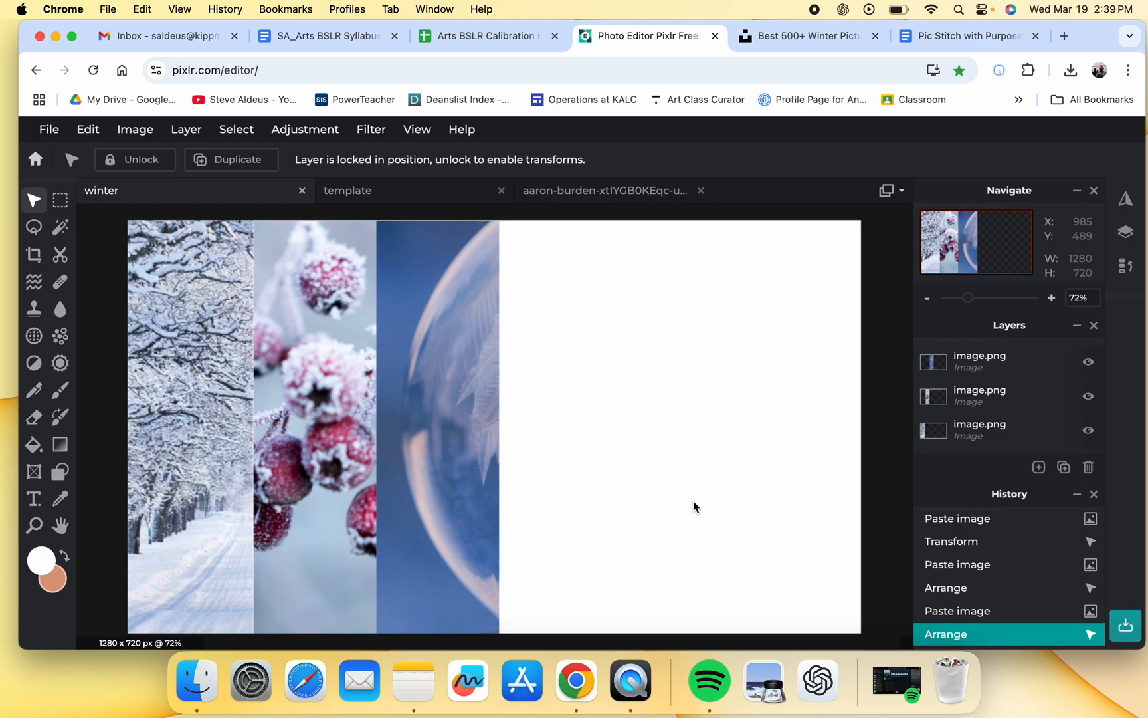